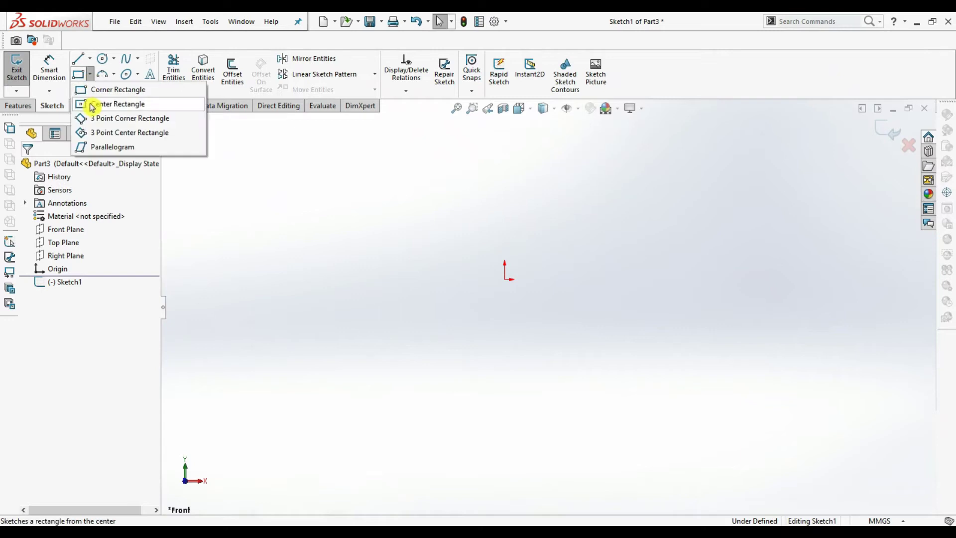
Step: Start a center rectangle anchored at the origin of the Front plane
left_click(77, 106)
left_click(504, 279)
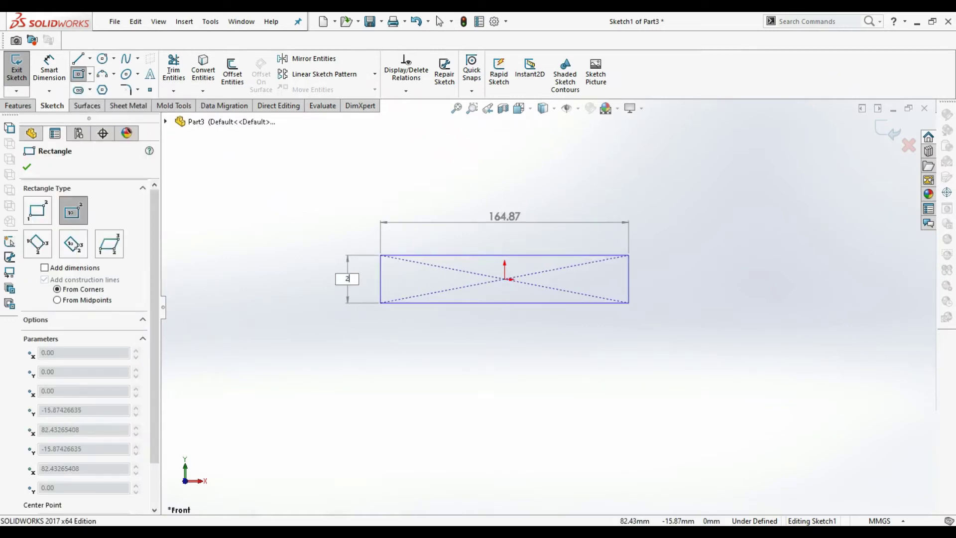
Step: Size the centred rectangle to 2 in by 10 in and trim its diagonal construction lines
type("in")
key("Tab")
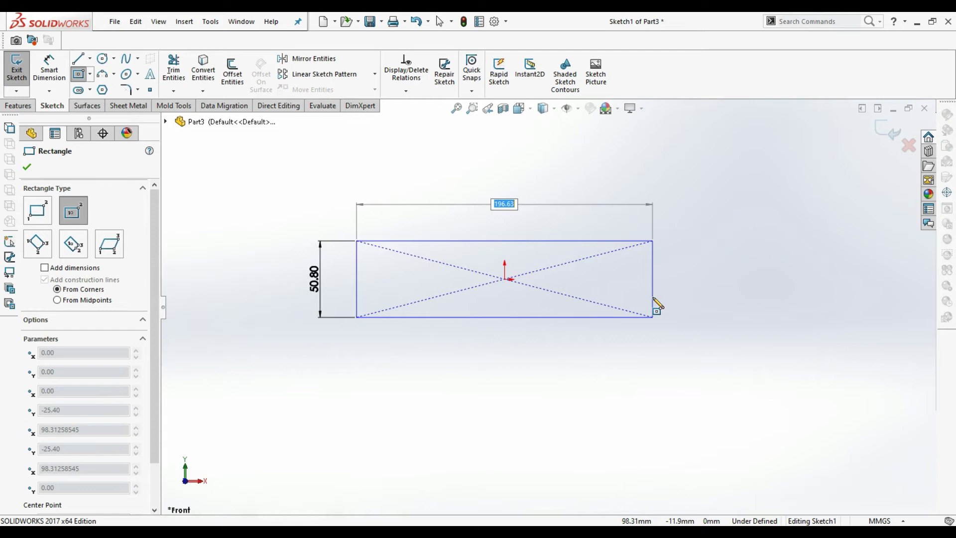
type("10in")
key("Return")
scroll(553, 353, "up", 2)
key("Escape")
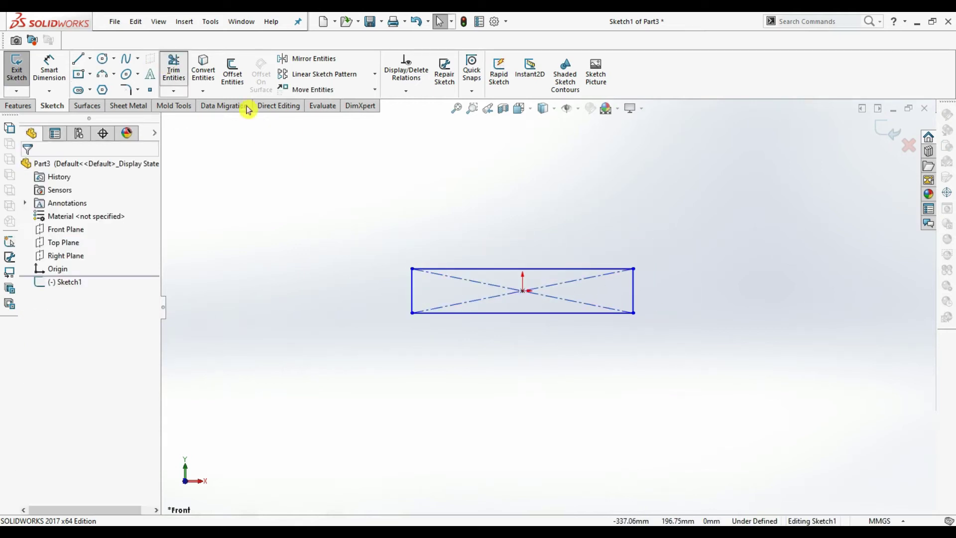
left_click_drag(505, 296, 474, 321)
key("Escape")
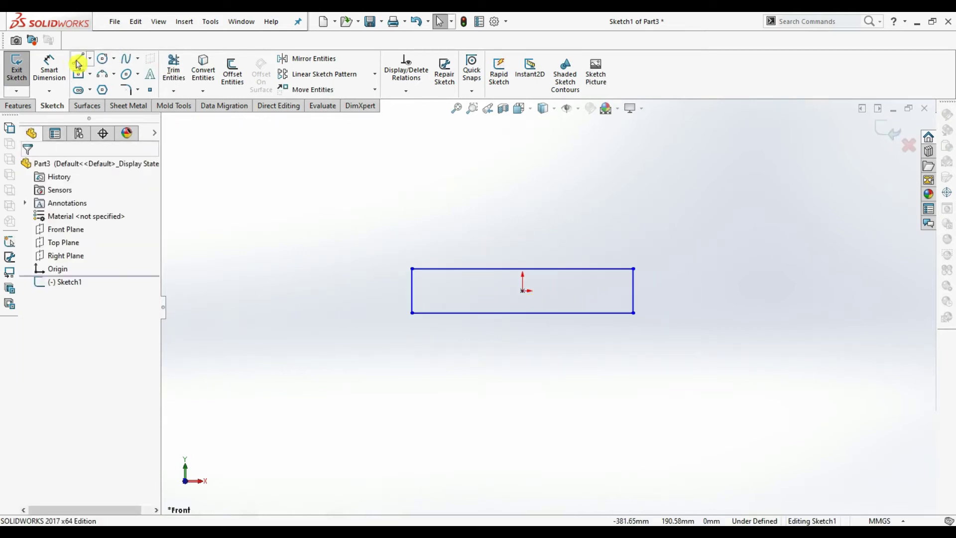
Step: Draw a step down from the rectangle's lower-right corner and back under it
left_click(79, 59)
left_click(634, 312)
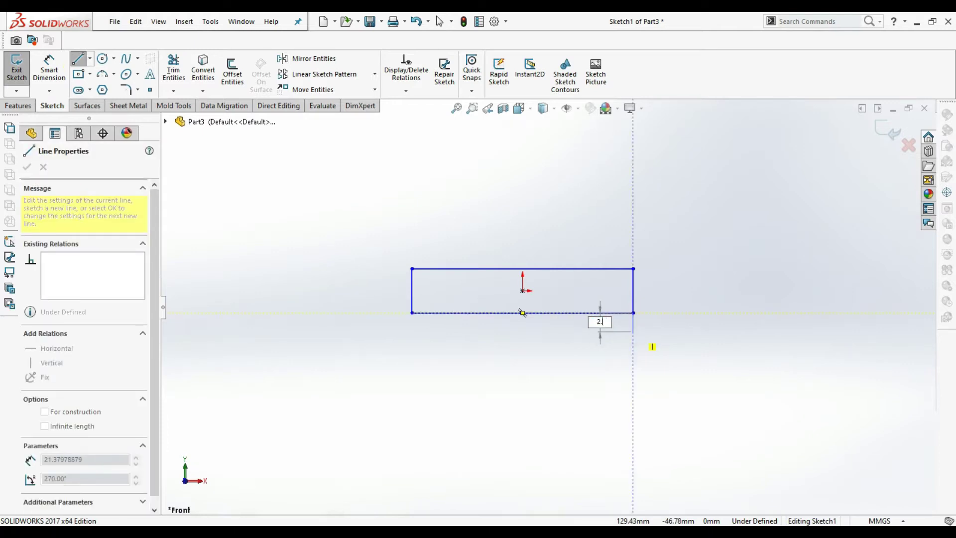
left_click(633, 368)
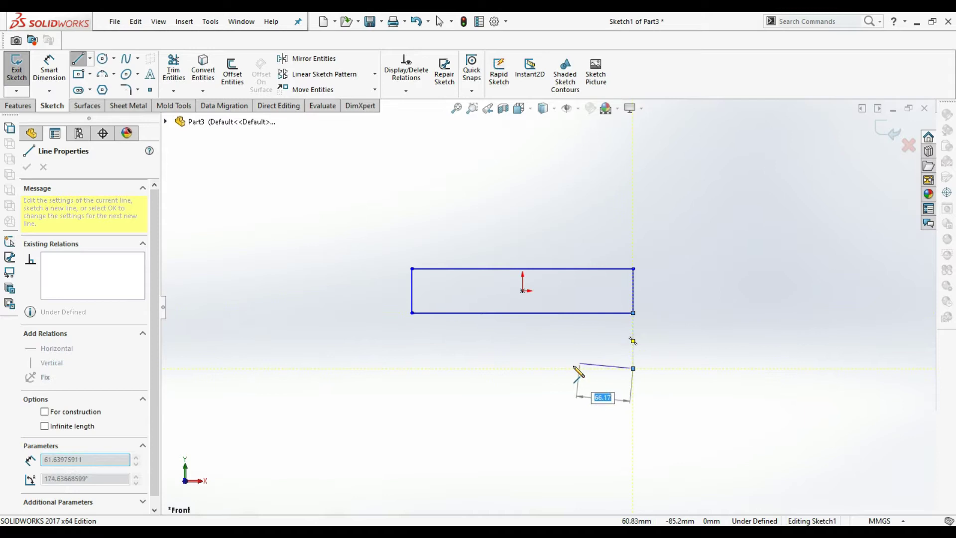
left_click(522, 369)
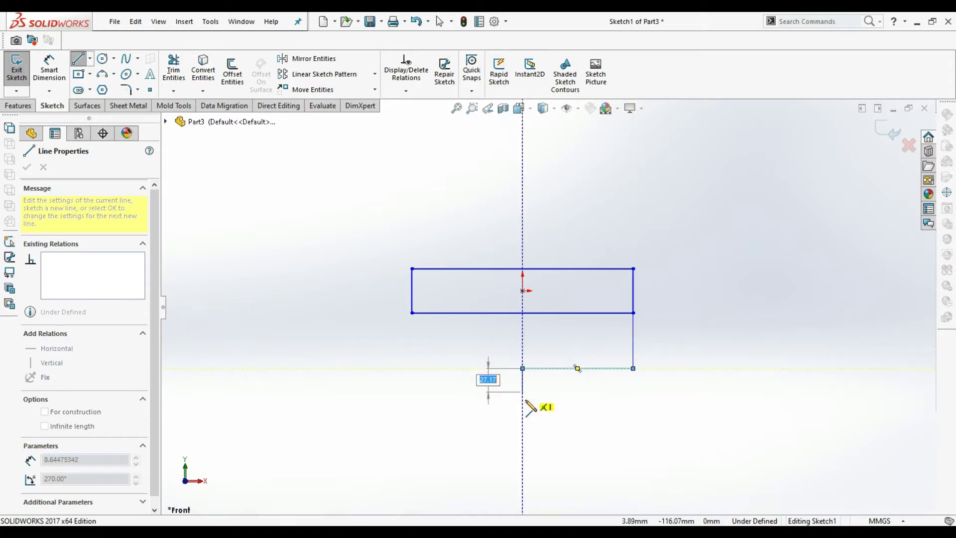
right_click(535, 415)
Step: Add a 12 in vertical centreline starting at the rectangle's bottom edge
left_click(543, 422)
key("Escape")
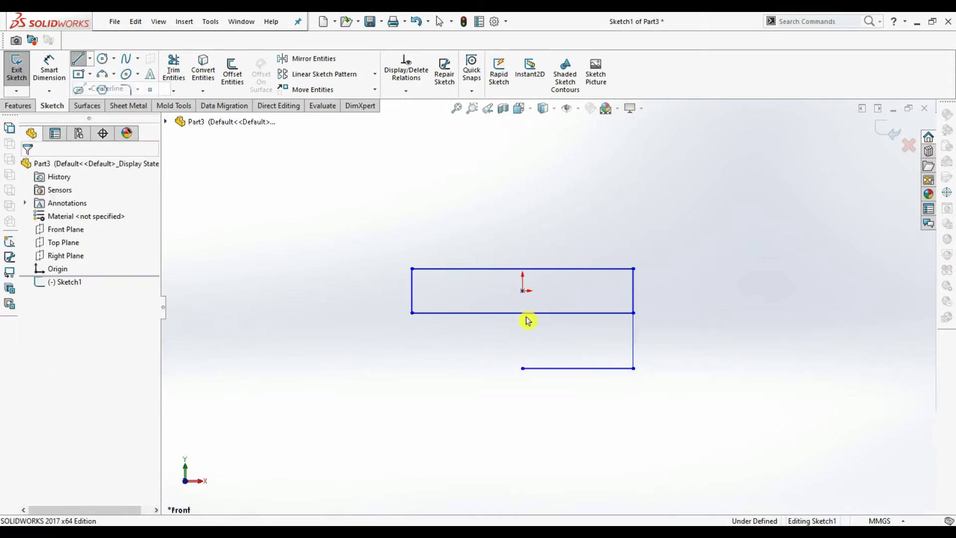
left_click(522, 313)
scroll(528, 319, "up", 3)
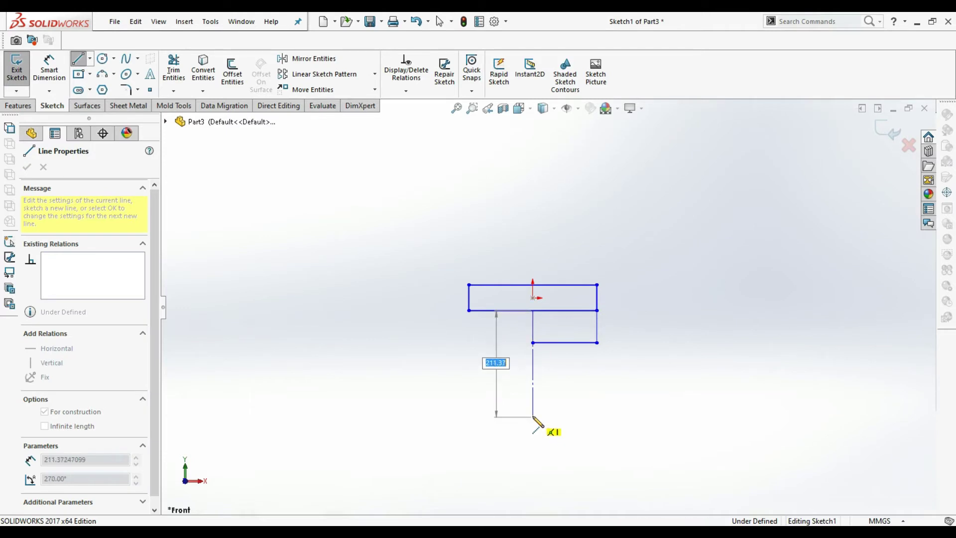
key("Return")
scroll(566, 450, "down", 3)
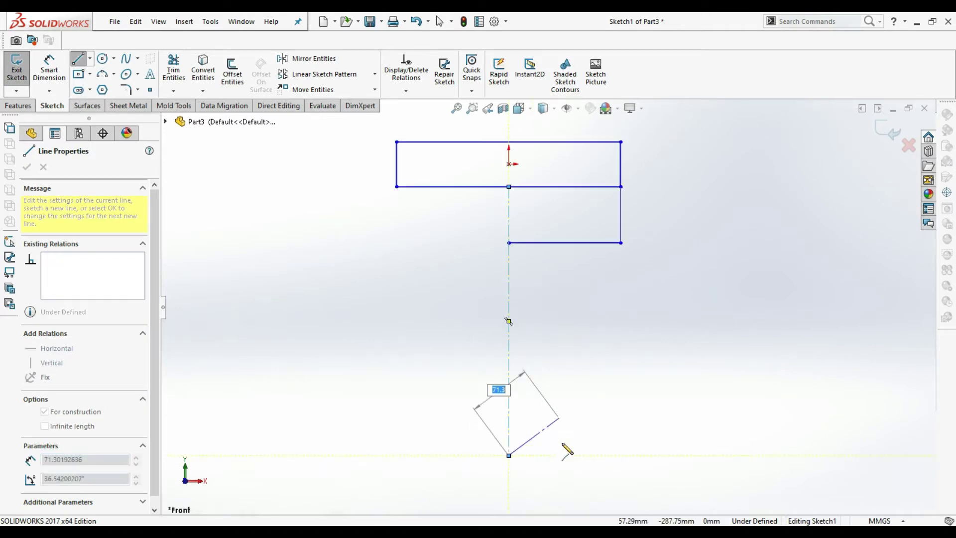
key("Escape")
Step: Draw a 0.75 in midpoint foot line at the centreline's bottom and pick the step corner to fillet
left_click(90, 58)
left_click(113, 102)
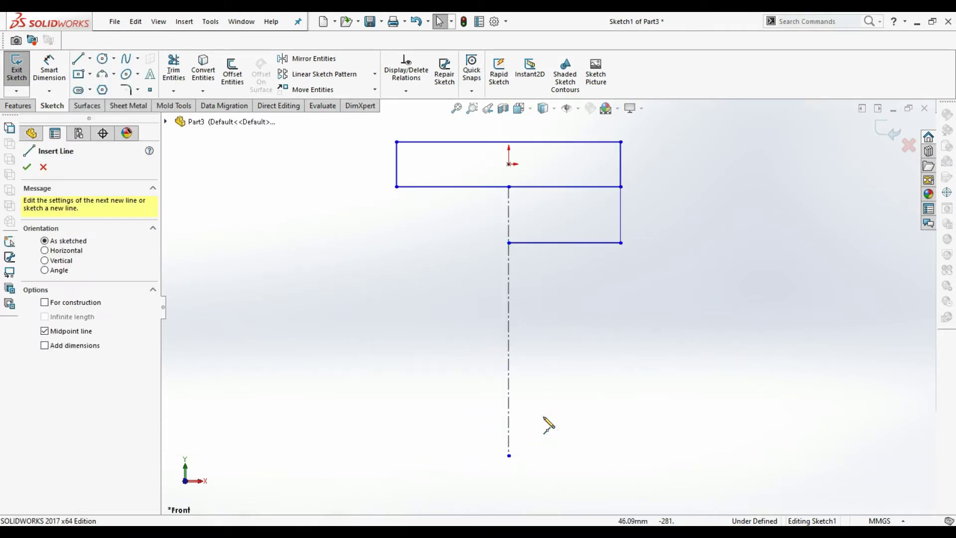
left_click(509, 456)
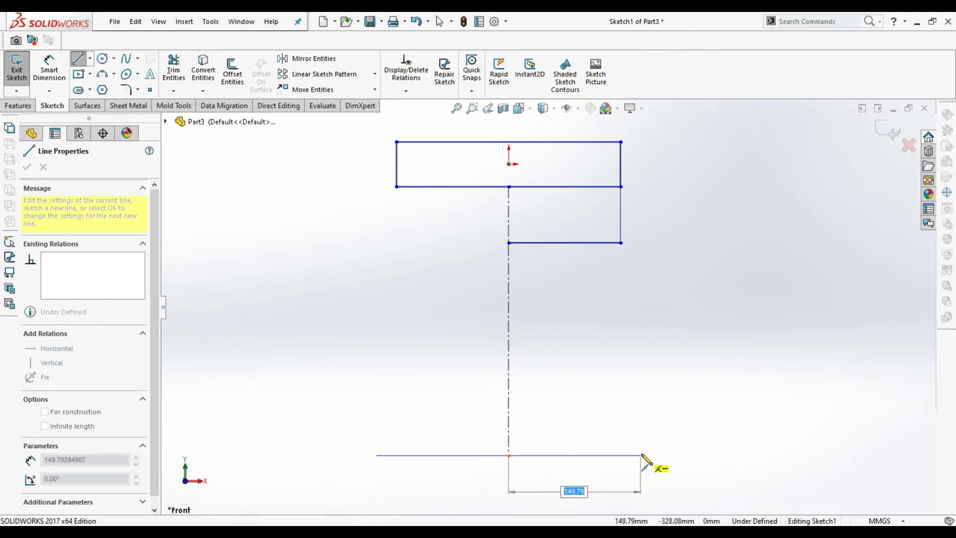
key("Return")
key("Escape")
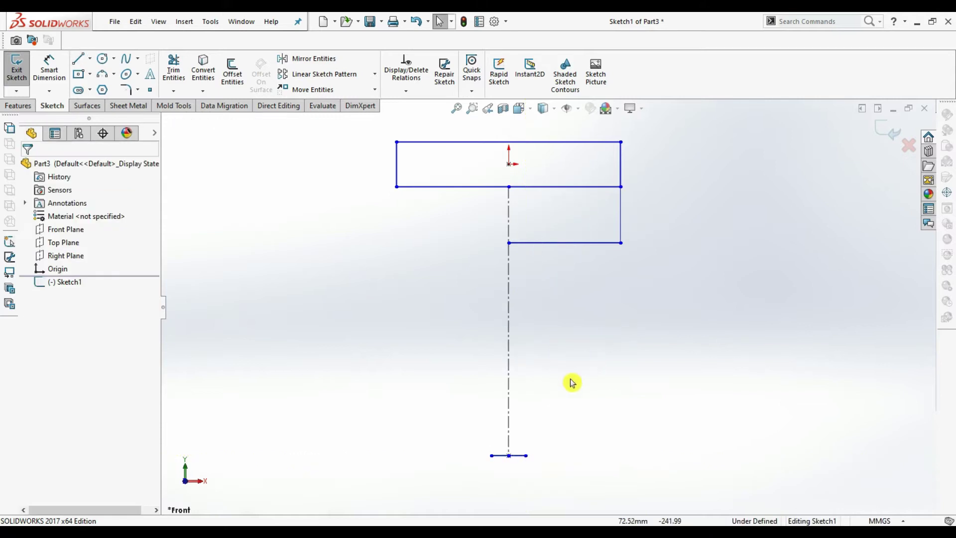
left_click(128, 92)
left_click(620, 243)
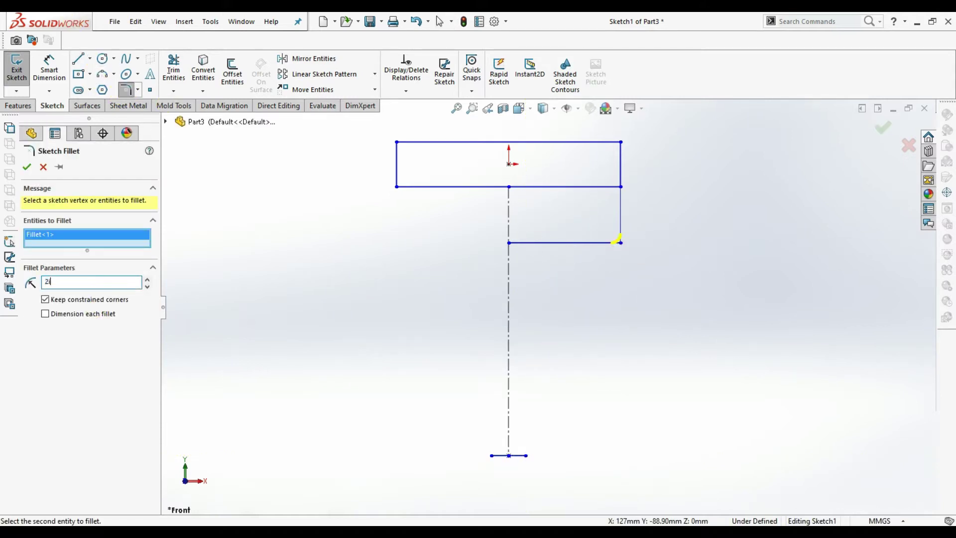
Step: Apply the R50.80 corner fillet and draw the tapered side down to the foot line
key("Return")
left_click(90, 58)
left_click(124, 102)
scroll(566, 244, "down", 2)
left_click(560, 237)
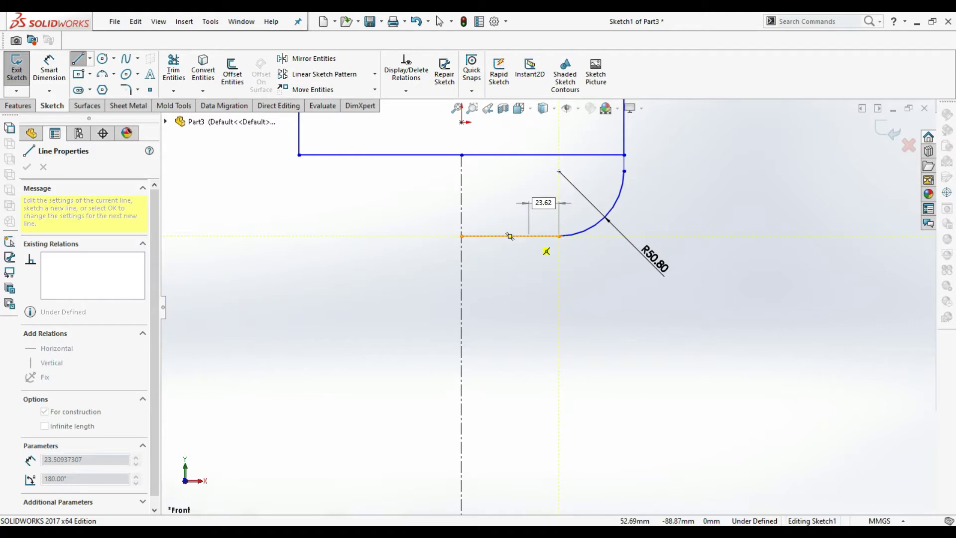
left_click(529, 236)
scroll(547, 309, "up", 2)
left_click(505, 472)
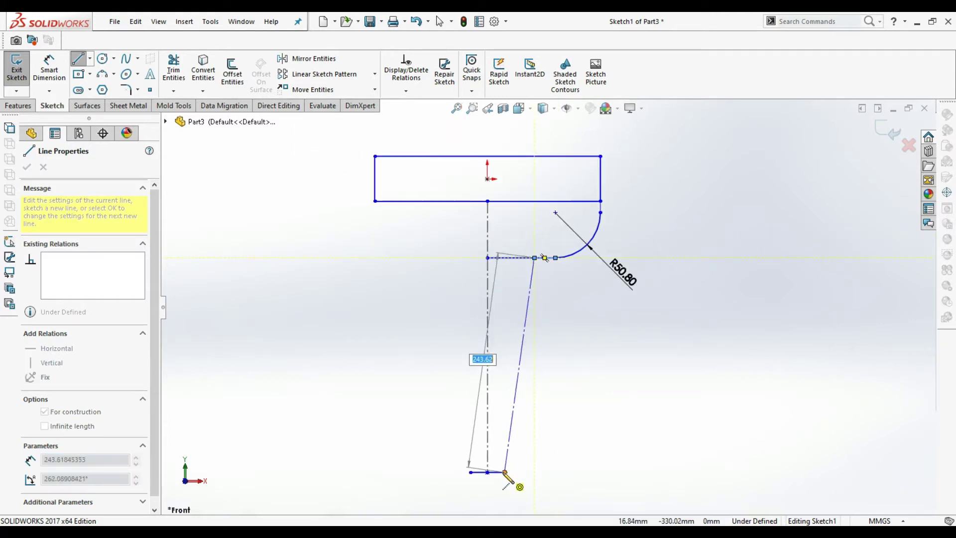
key("Escape")
Step: Delete the leftover horizontal piece and round the taper corner with an R25.40 fillet
left_click(520, 257)
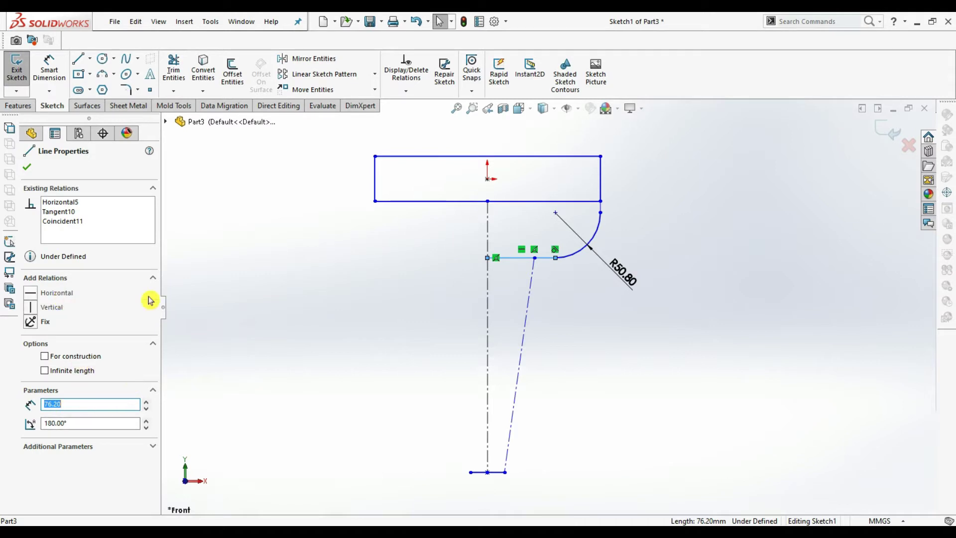
key("Delete")
left_click_drag(553, 248, 522, 280)
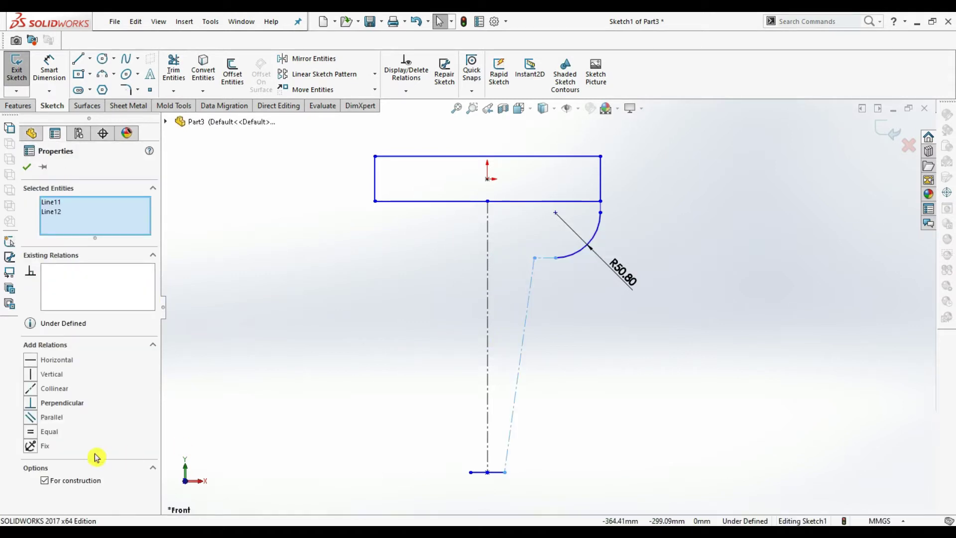
key("Escape")
left_click(126, 90)
left_click(534, 258)
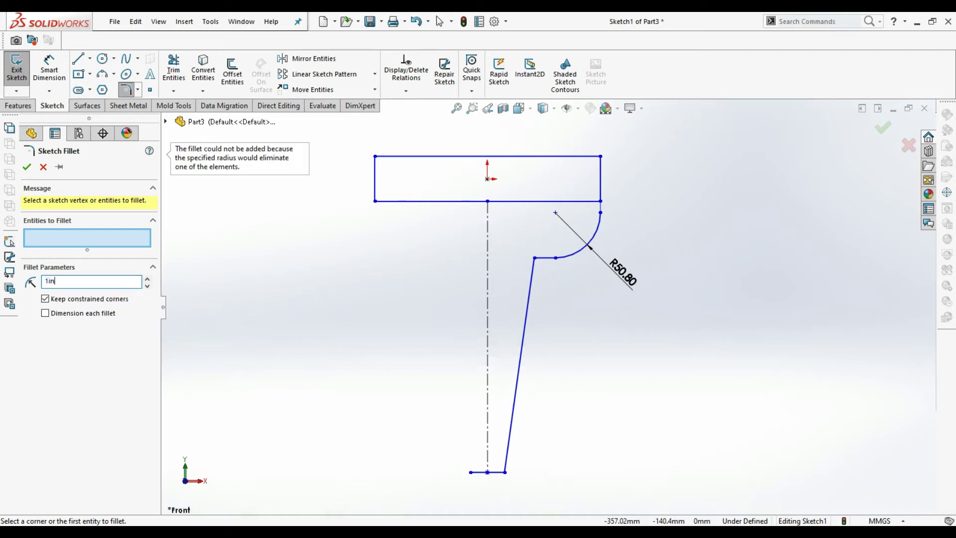
left_click(534, 259)
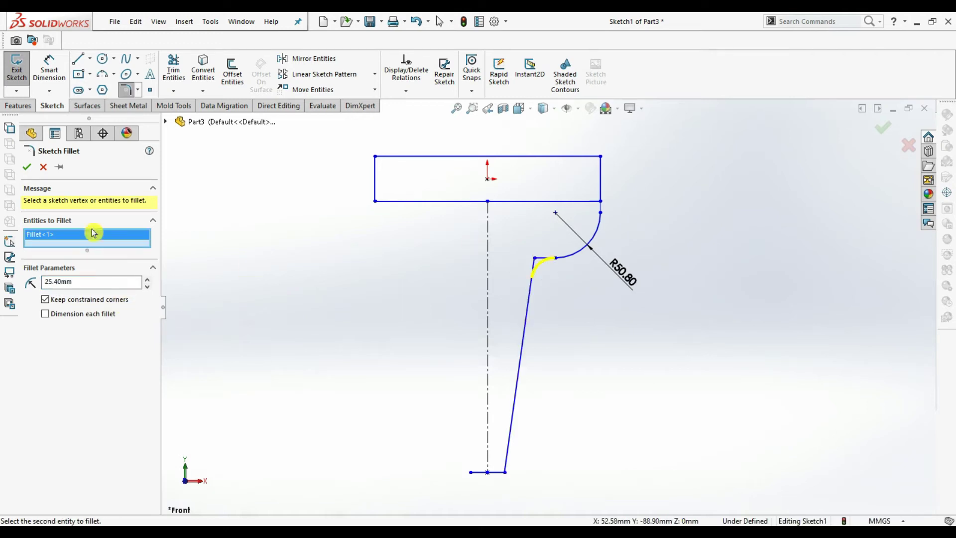
left_click(27, 171)
Step: Mirror the right half of the leg outline about the vertical centreline
left_click(174, 69)
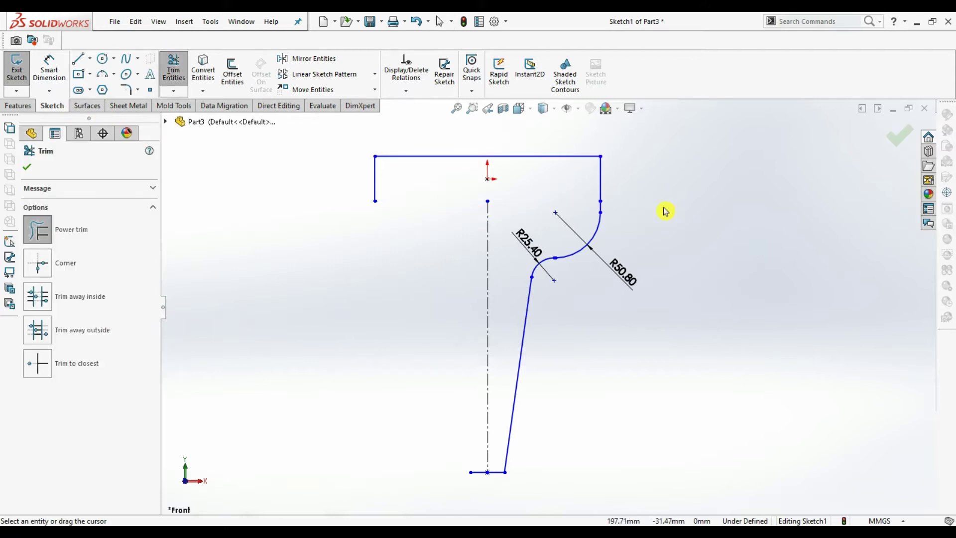
left_click(294, 59)
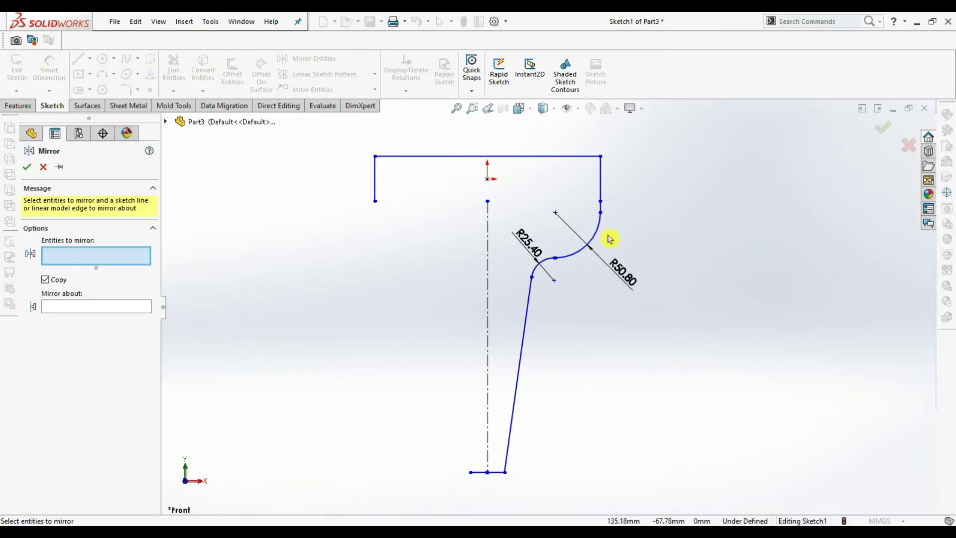
left_click_drag(538, 328, 523, 478)
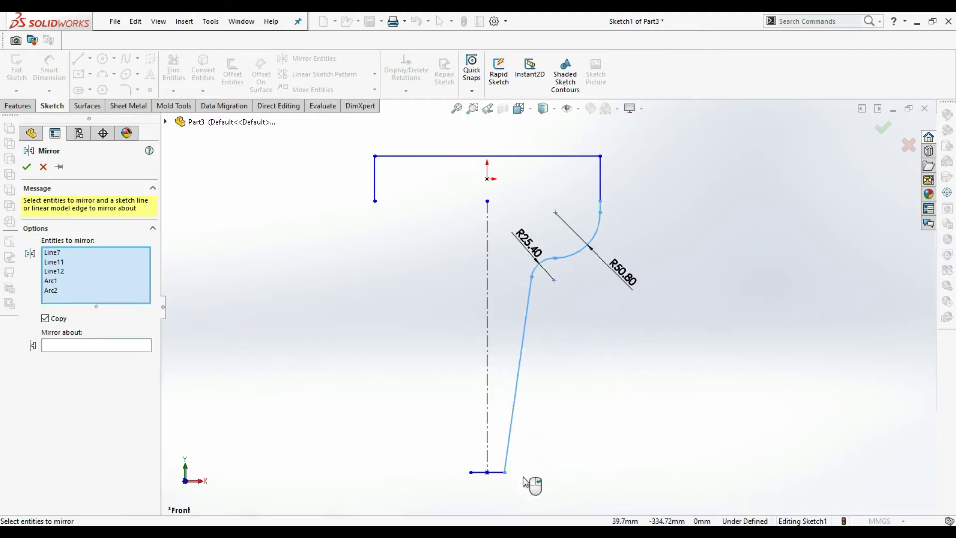
left_click(125, 347)
left_click(490, 254)
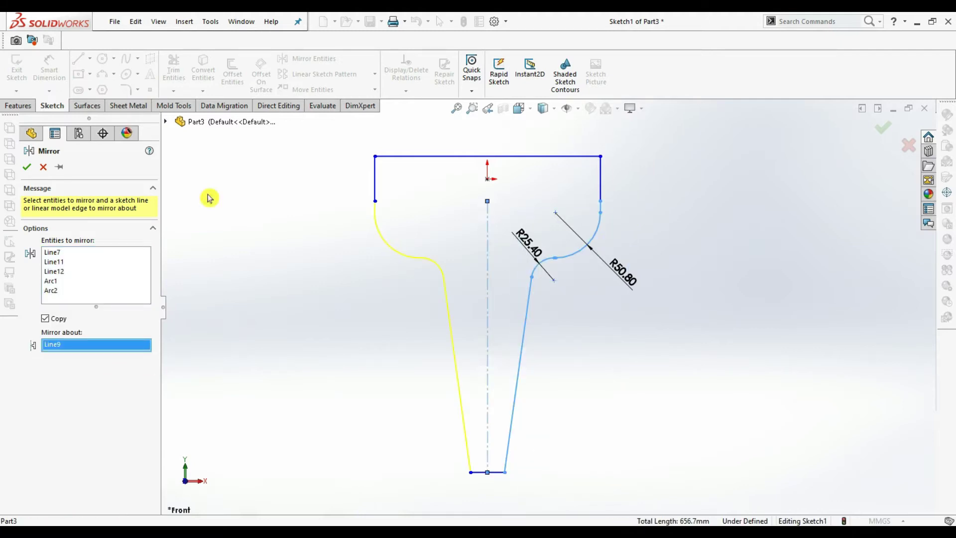
left_click(28, 169)
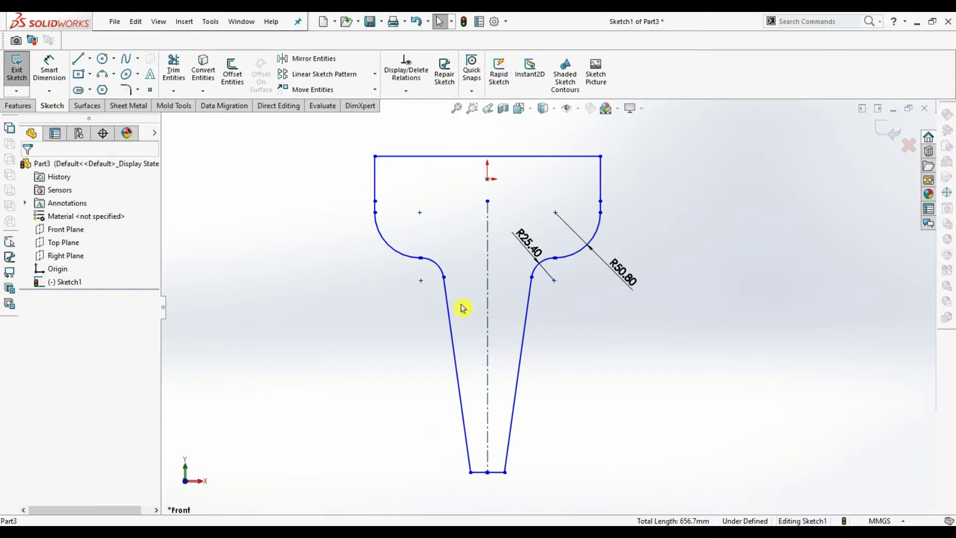
key("ctrl+Right")
Step: Dimension the leg's 254 top width and 304.80 overall height
left_click(18, 107)
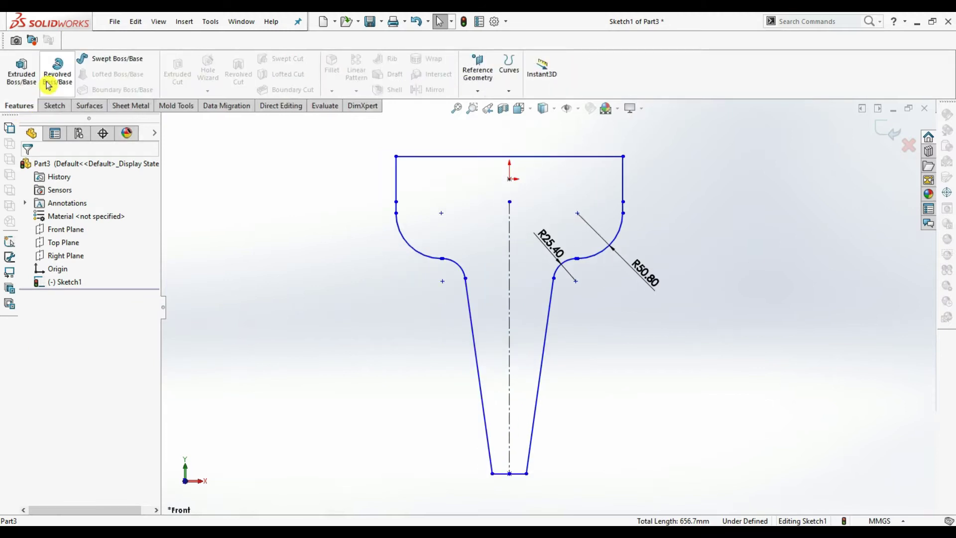
left_click(52, 105)
left_click(49, 69)
left_click(547, 157)
left_click(532, 135)
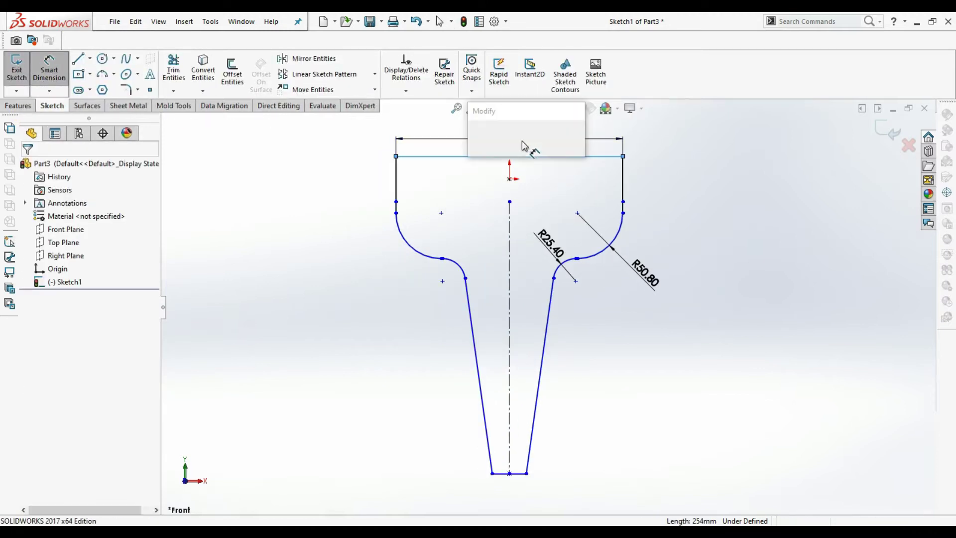
key("Return")
left_click(510, 406)
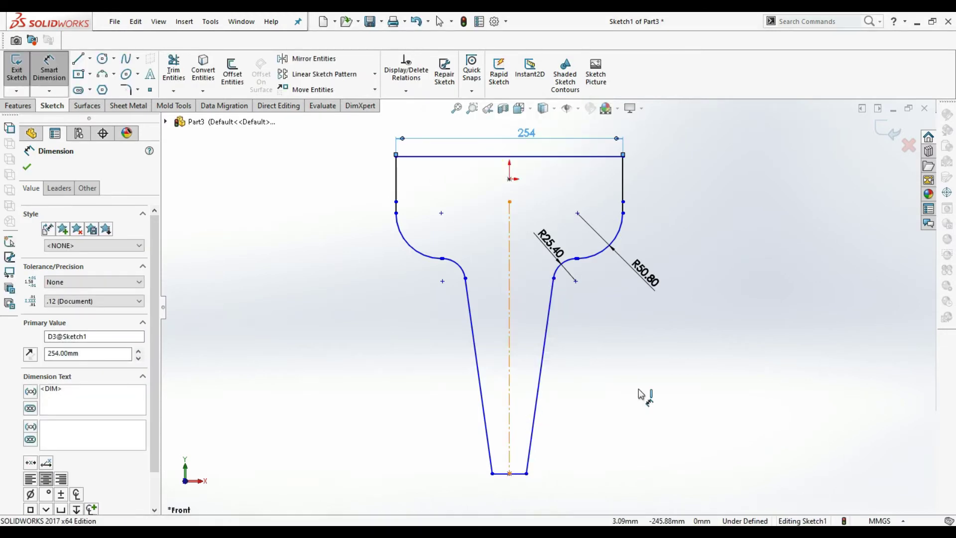
left_click(728, 358)
left_click(678, 358)
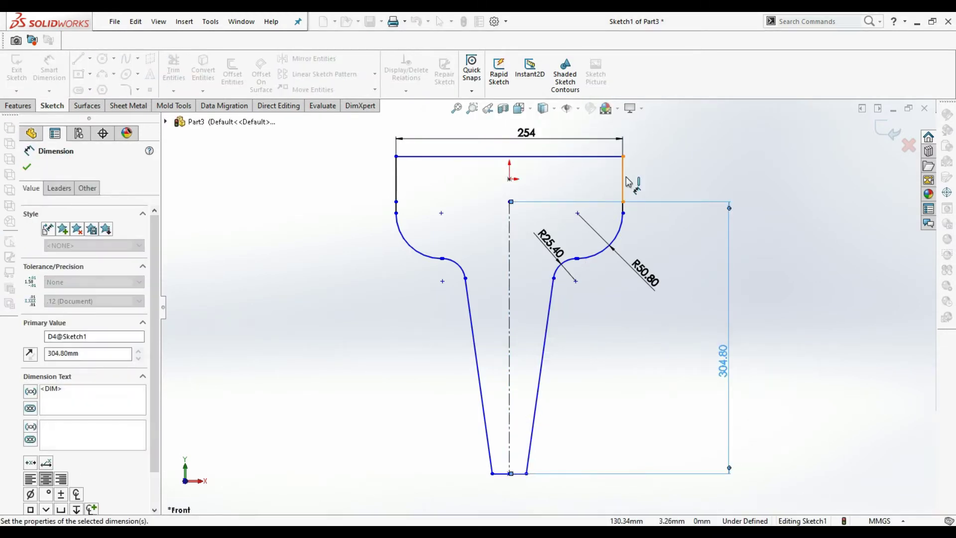
Step: Add the 50.80 right-edge and 38.10 foot-width dimensions, then fit the sketch in view
left_click(624, 180)
left_click(690, 179)
key("Return")
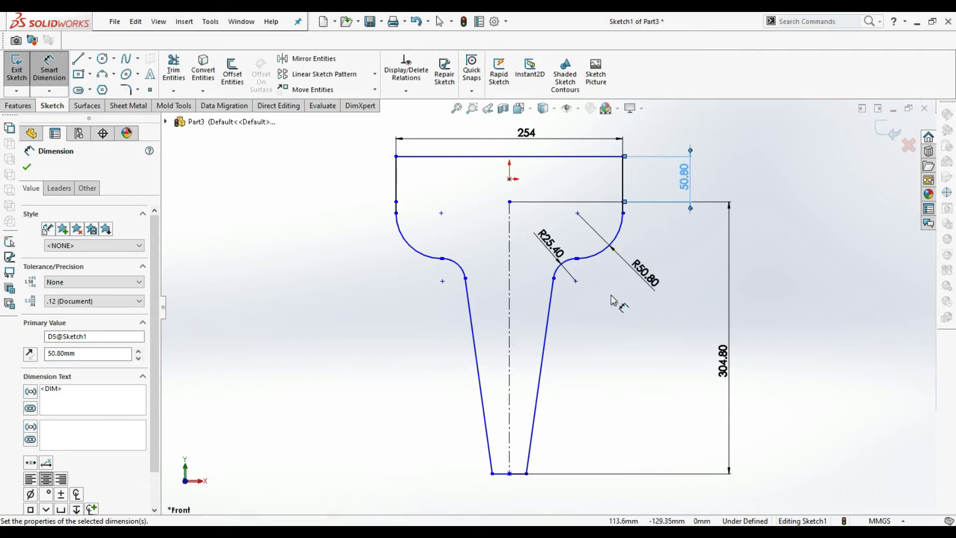
left_click(508, 475)
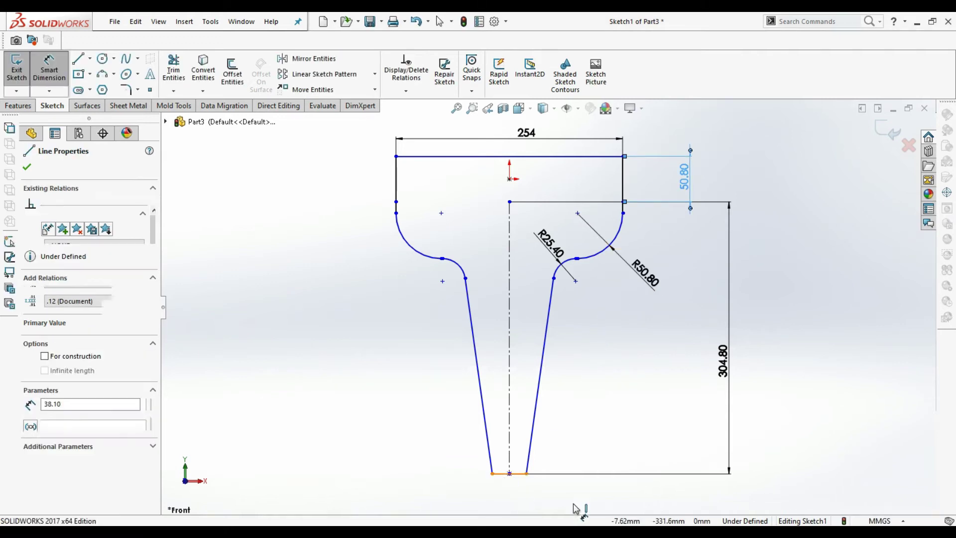
left_click(588, 504)
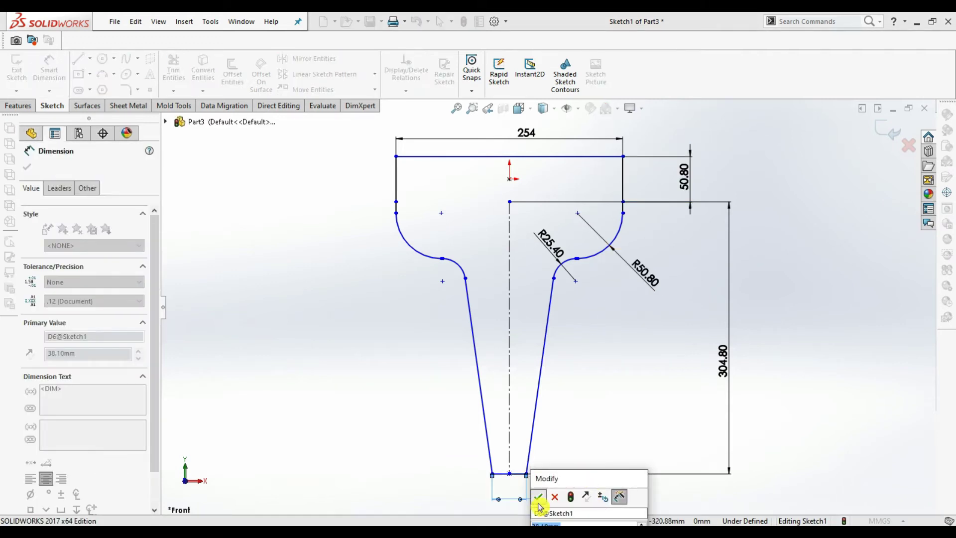
left_click(538, 499)
left_click(27, 167)
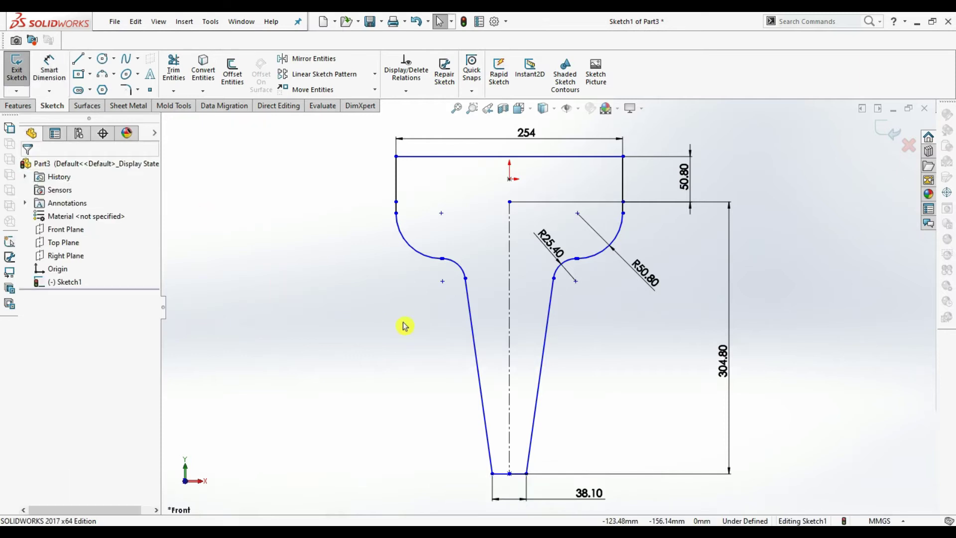
key("f")
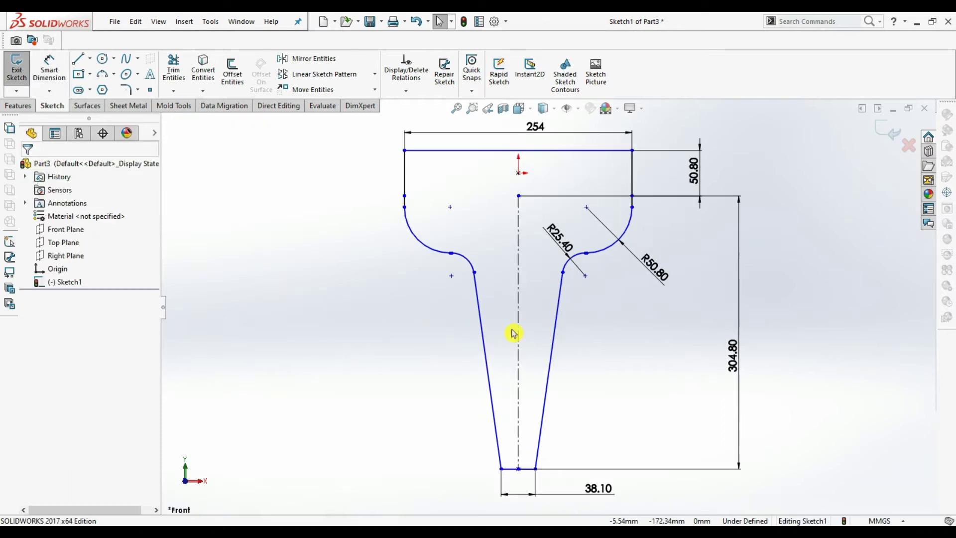
left_click(18, 106)
left_click(130, 106)
Step: Create a 1.50mm Base Flange from the leg sketch and view it from the front
left_click(19, 76)
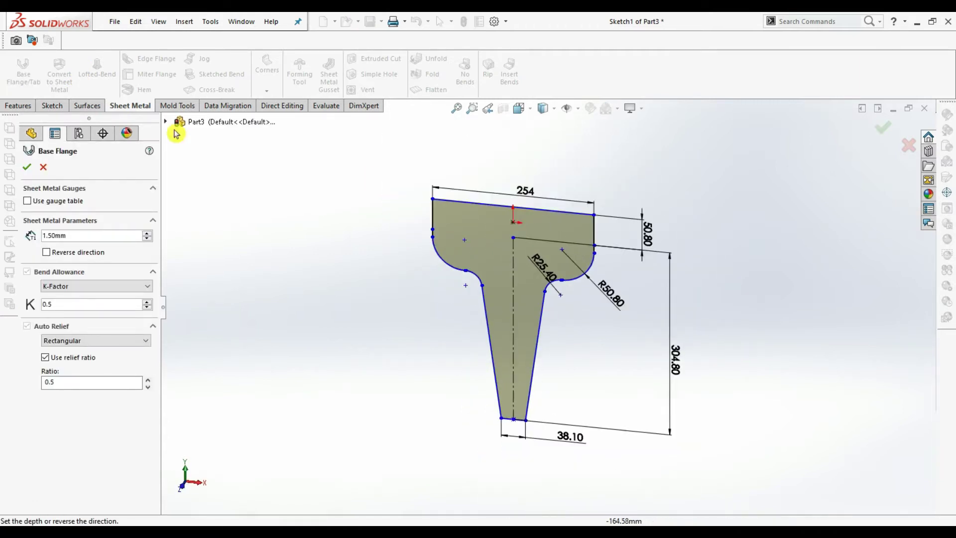
left_click(26, 167)
key("space")
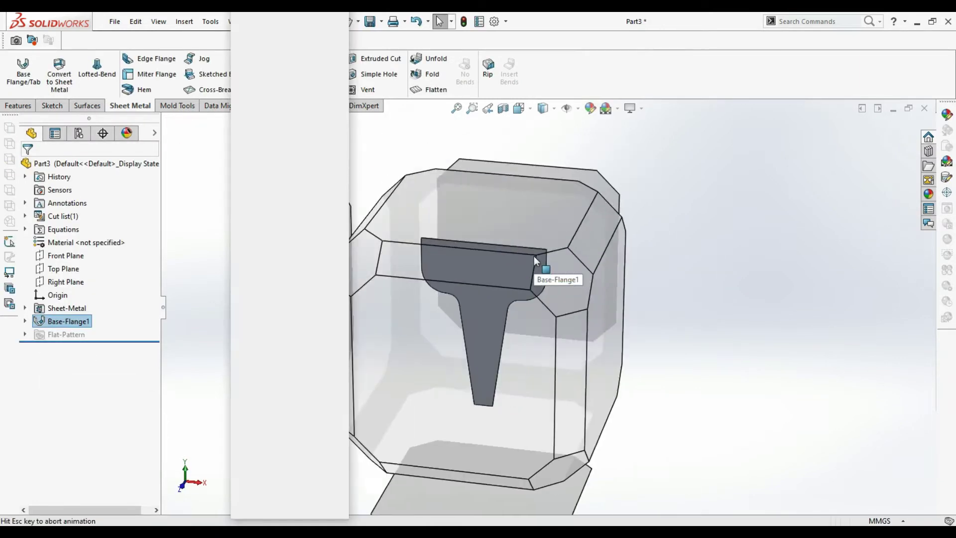
left_click(390, 380)
Step: Apply the Plain White scene and start a new sketch on the flange's front face
left_click(553, 109)
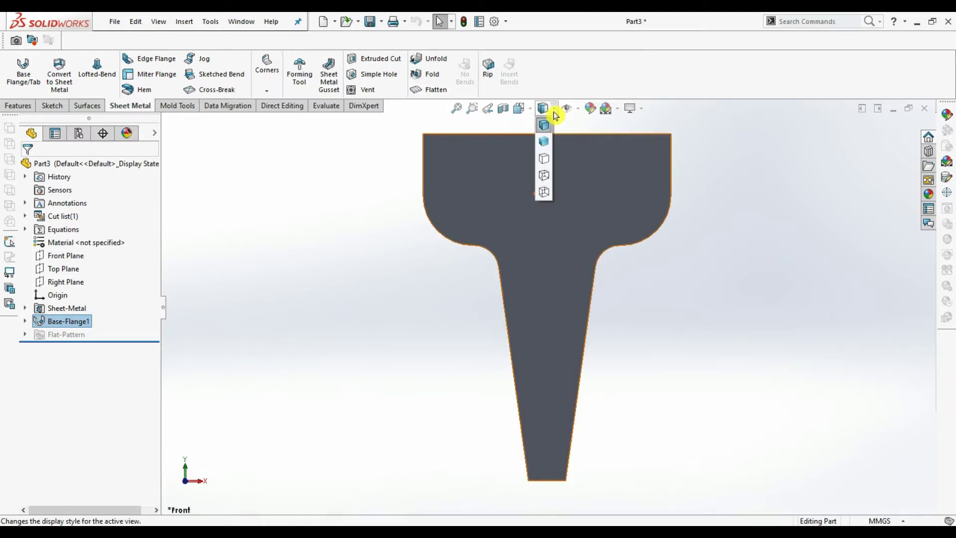
left_click(519, 114)
left_click(618, 112)
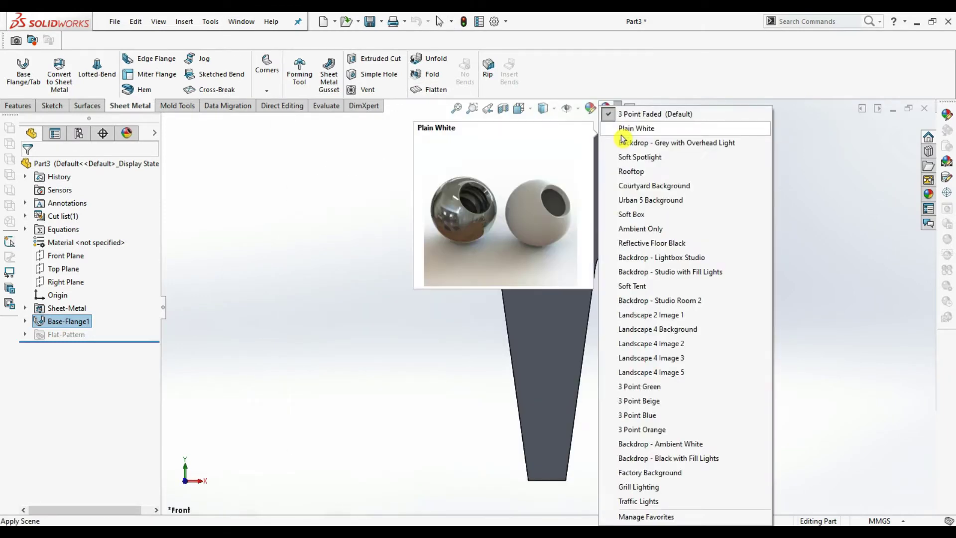
left_click(625, 139)
left_click(599, 218)
left_click(656, 188)
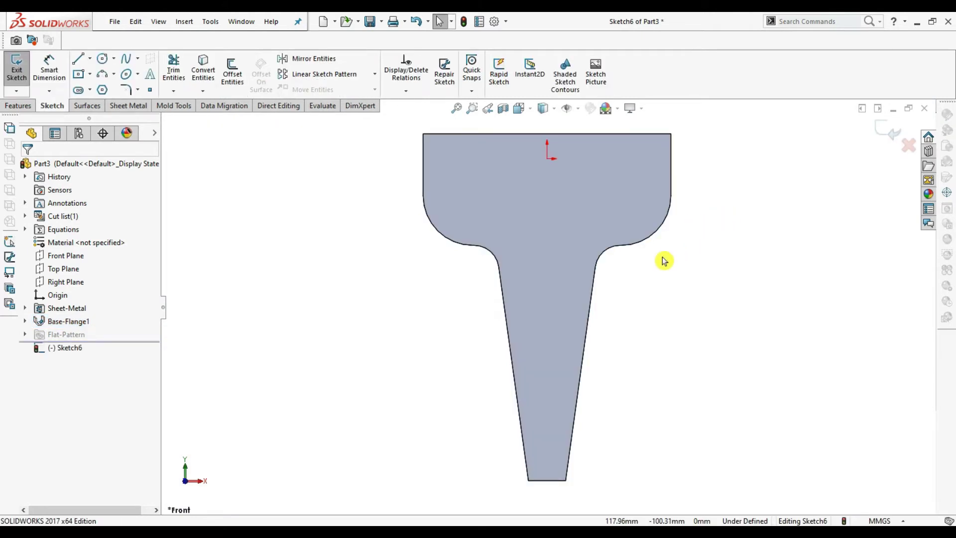
Step: Draw a 254-wide corner rectangle along the flange top with its left edge set to 50.80
left_click(509, 186)
left_click(382, 137)
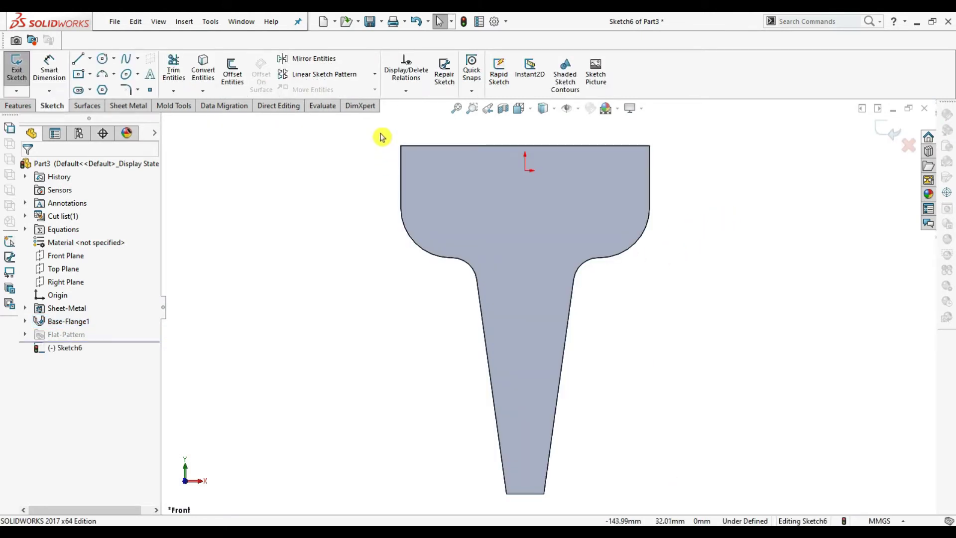
left_click(90, 74)
left_click(117, 90)
left_click(401, 145)
type("1")
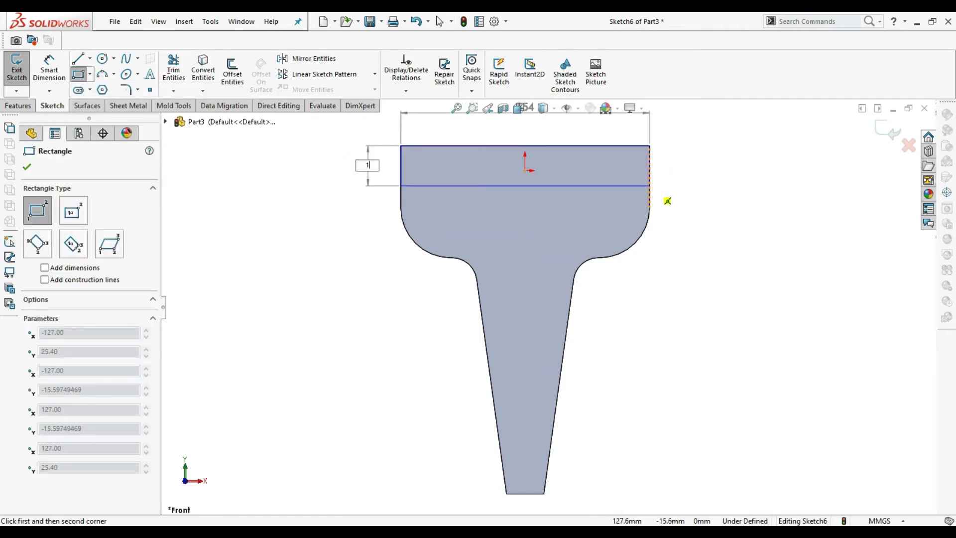
key("Return")
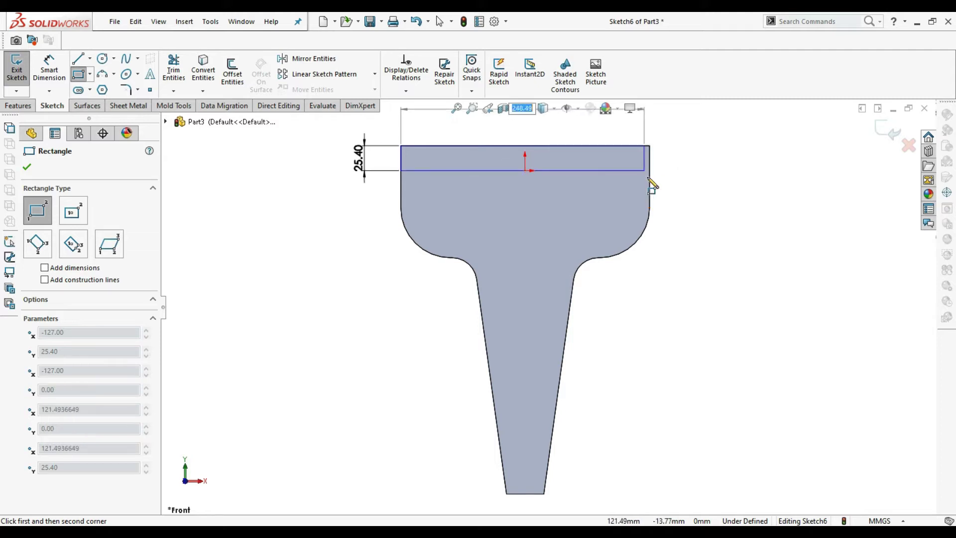
key("Return")
left_click(397, 168)
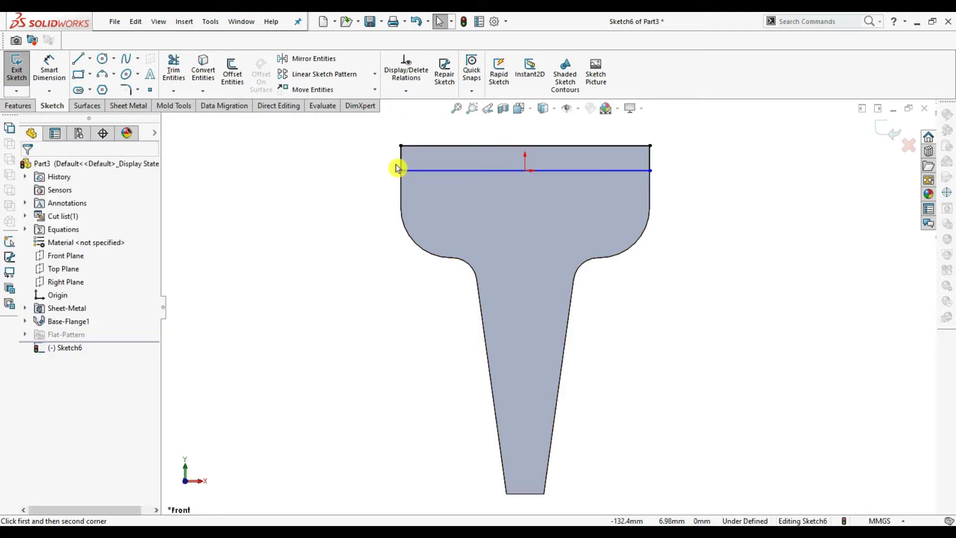
key("Escape")
left_click(401, 158)
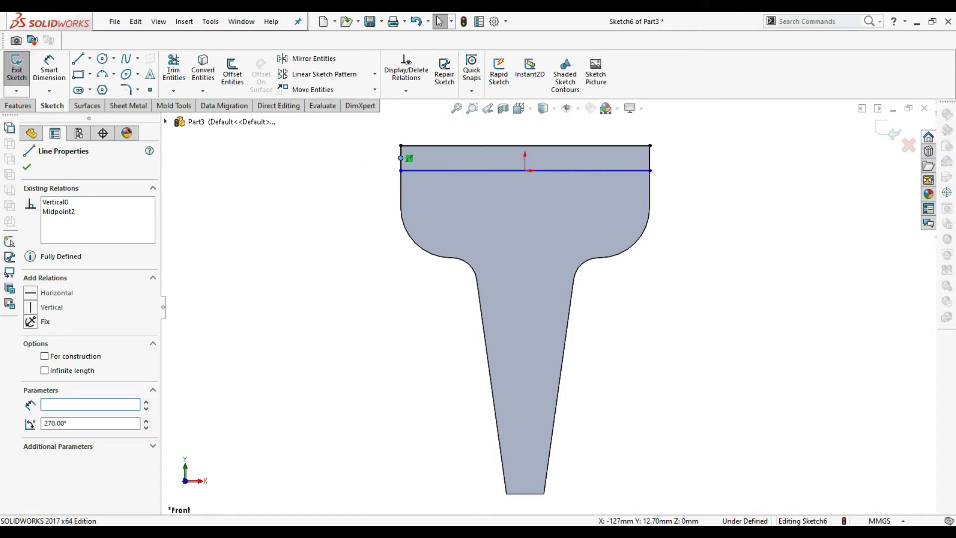
key("Return")
key("Escape")
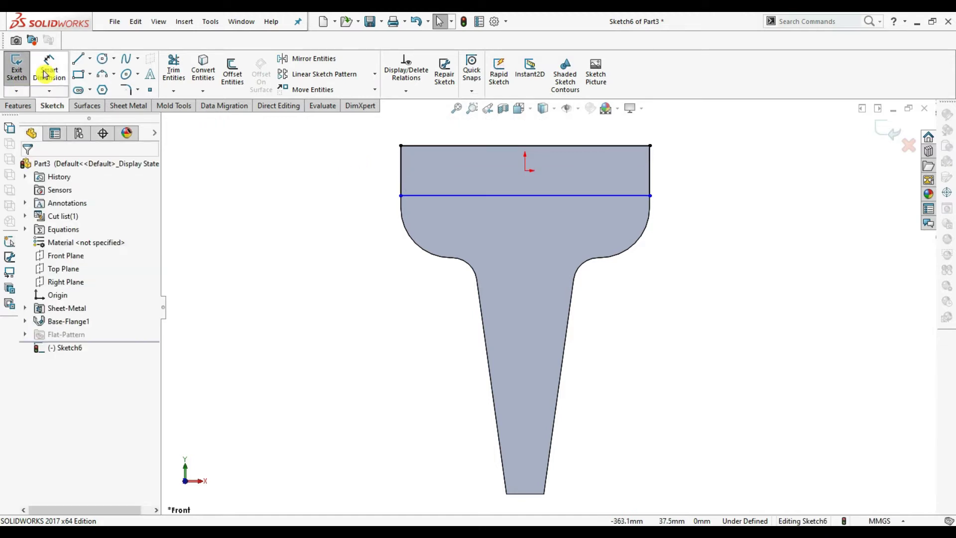
Step: Dimension the top band at 50.80 deep and 254 wide
left_click(49, 73)
left_click(401, 169)
left_click(355, 174)
key("Return")
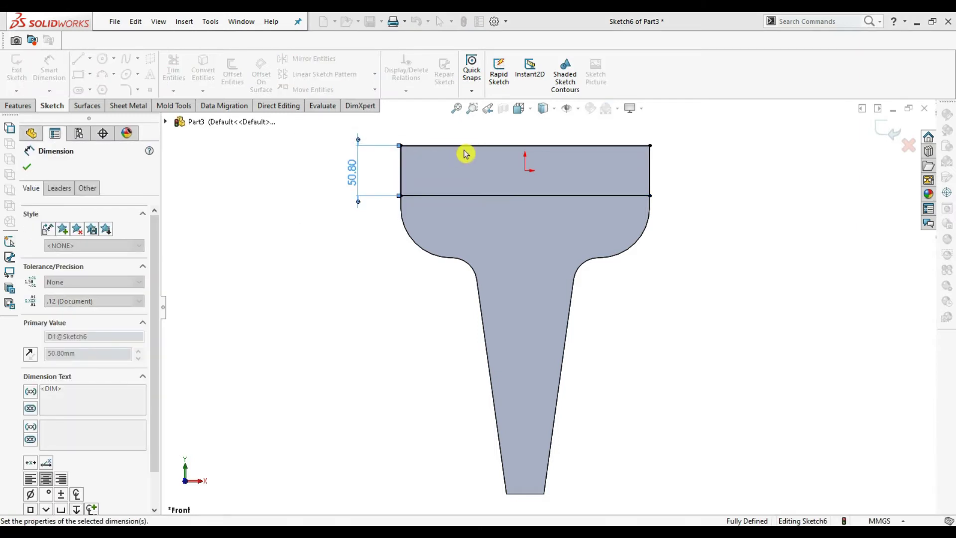
left_click(471, 146)
left_click(474, 131)
key("Escape")
Step: Draw a vertical line from the middle line's midpoint to the top edge and trim the middle line
left_click(90, 58)
left_click(97, 86)
scroll(540, 169, "up", 3)
left_click(527, 208)
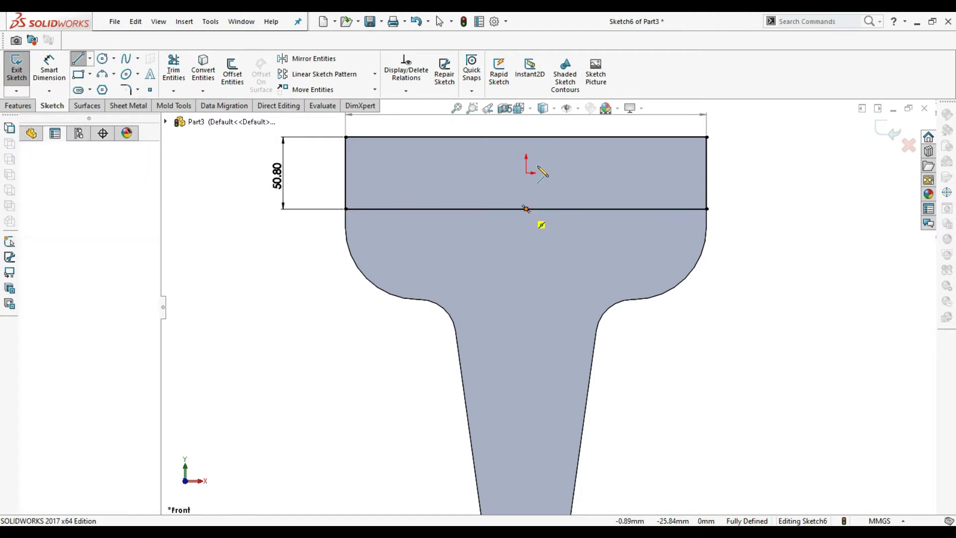
left_click(527, 137)
key("Escape")
left_click(174, 70)
mouse_move(476, 197)
left_mouse_down()
mouse_move(495, 227)
mouse_move(583, 184)
left_mouse_up()
key("Escape")
Step: Add a short 1 mm line at the midpoint
scroll(534, 260, "up", 1)
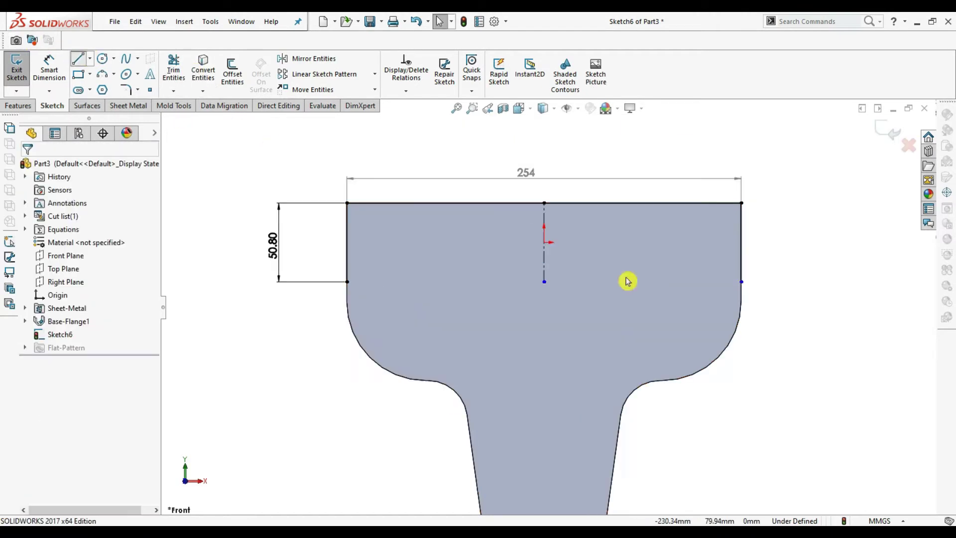
key("l")
left_click(544, 282)
key("Return")
key("Escape")
scroll(548, 289, "down", 5)
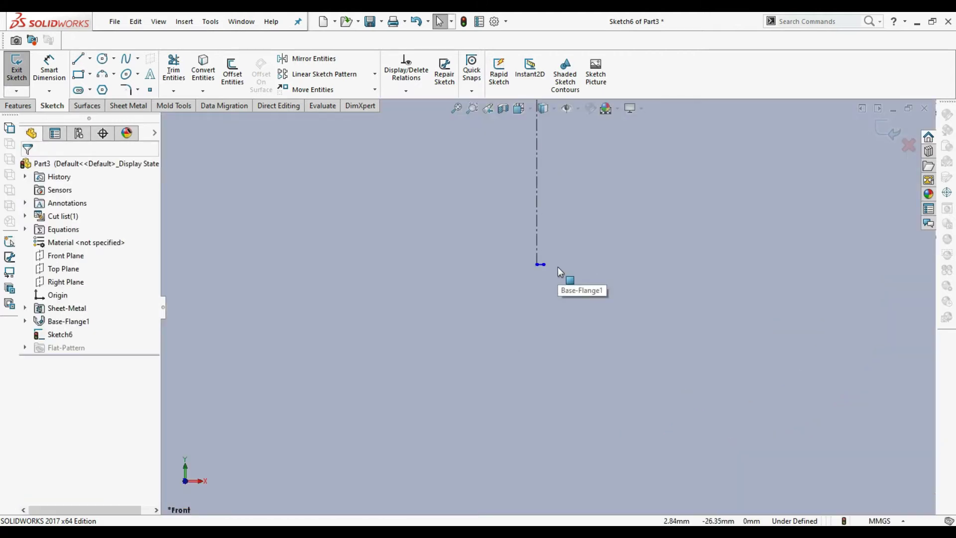
scroll(558, 272, "up", 5)
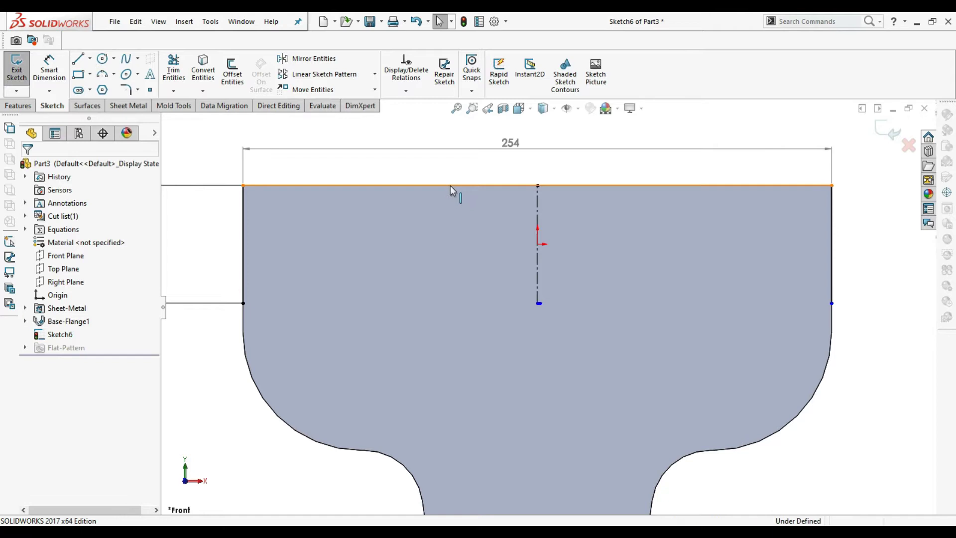
Step: Add a construction line along the top edge and a diagonal from the top-right down to the centreline
left_click(452, 190)
left_click(90, 58)
left_click(100, 86)
left_click(78, 59)
left_click(832, 185)
right_click(804, 188)
left_click(824, 198)
left_click(832, 186)
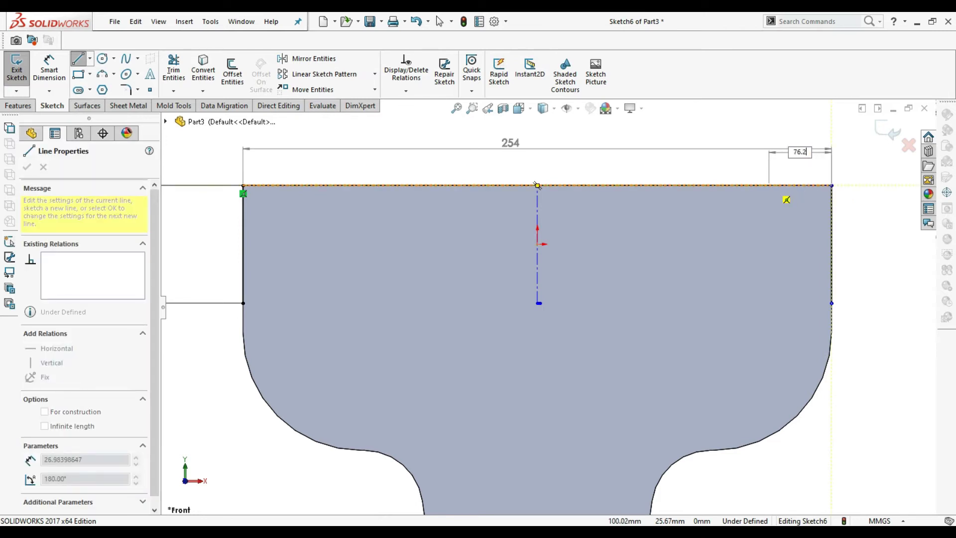
left_click(655, 185)
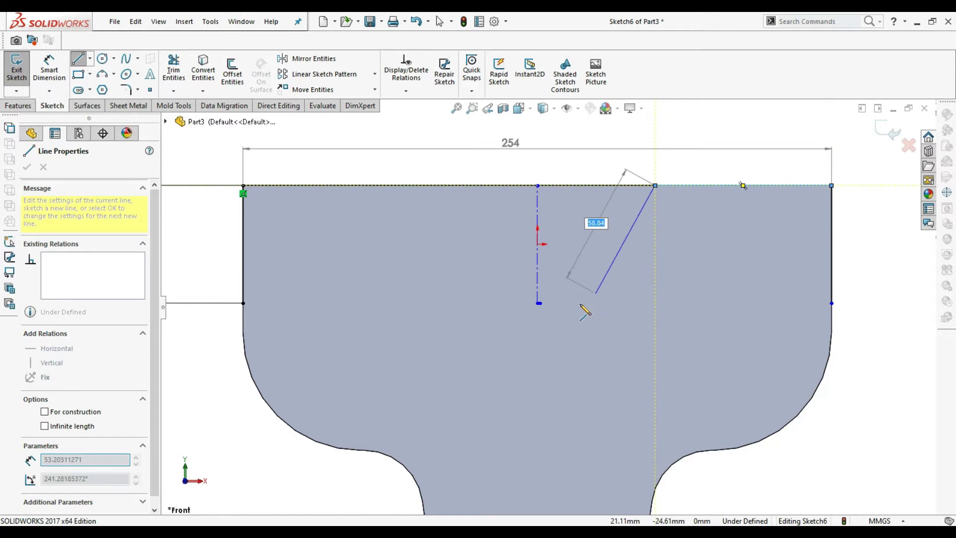
left_click(539, 303)
key("Escape")
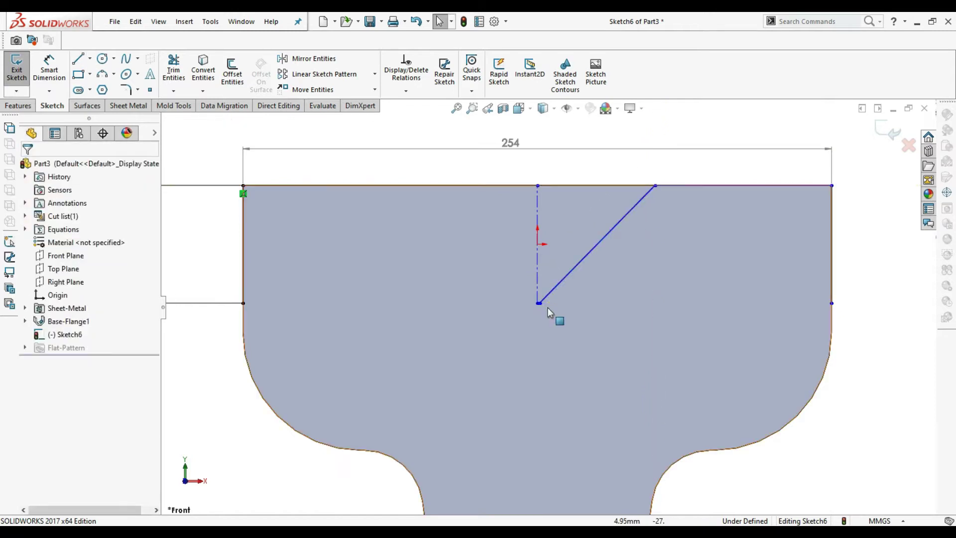
Step: Mirror the diagonal about the vertical centreline to form the V
left_click(313, 59)
left_click_drag(753, 173, 543, 329)
left_click(108, 322)
left_click(538, 201)
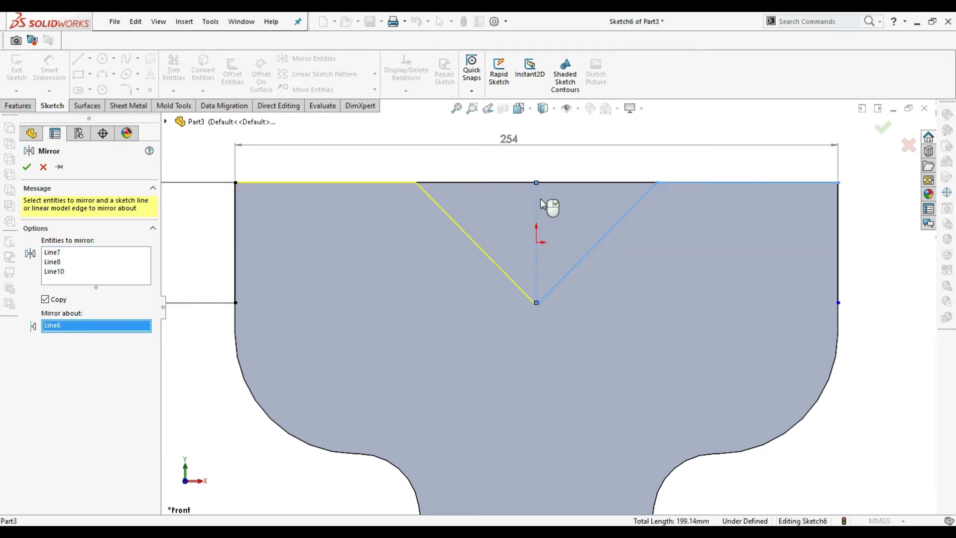
left_click(26, 167)
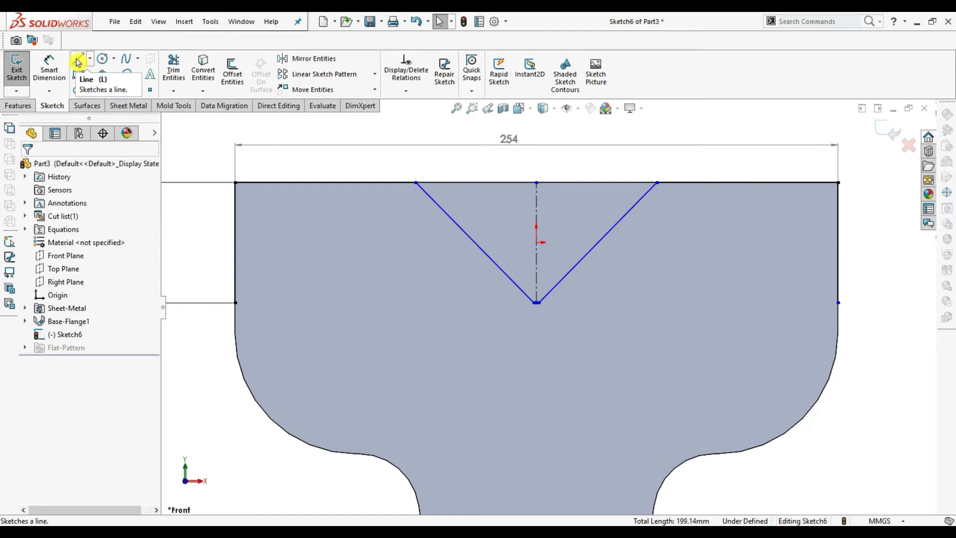
Step: Close the V's top with a line and trim the stray lines left of the flange
left_click(90, 58)
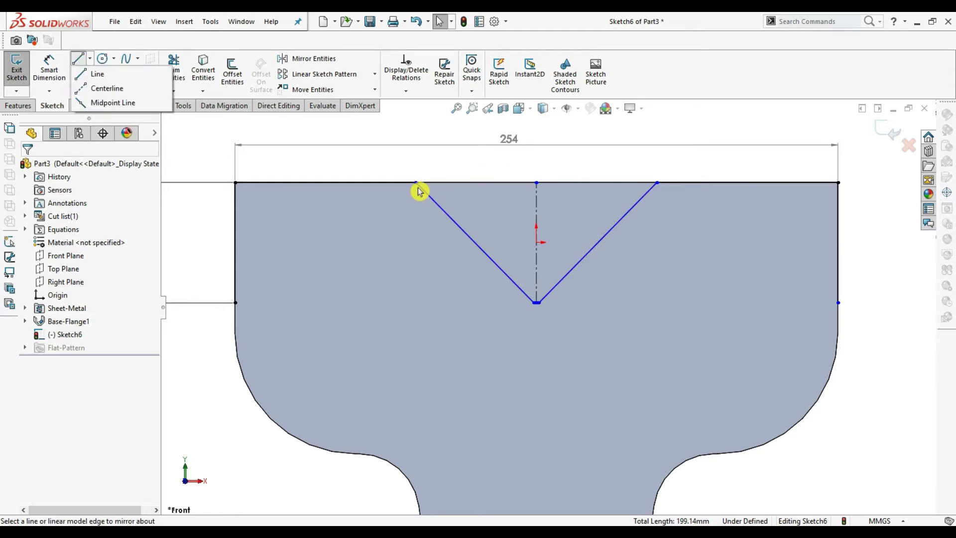
left_click(416, 183)
left_click(656, 183)
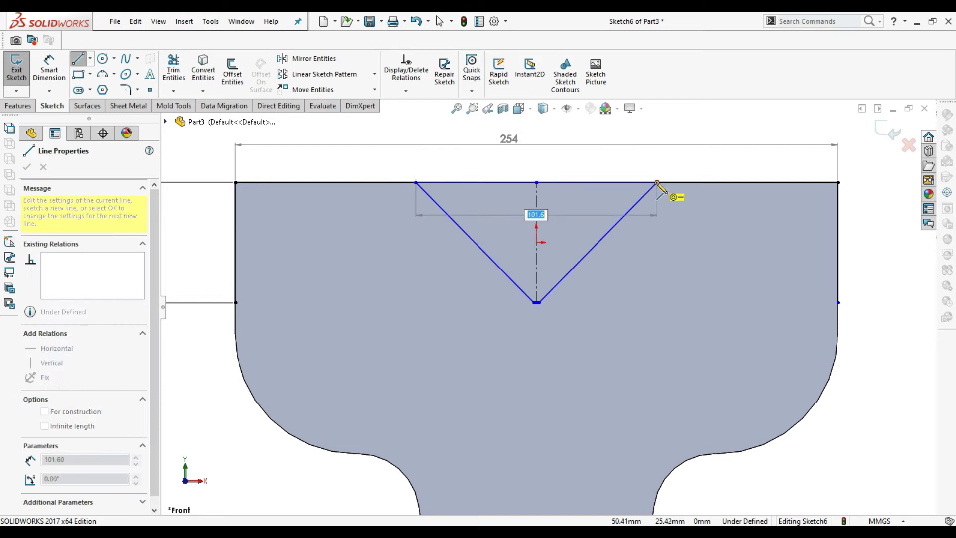
left_click(78, 59)
left_click(174, 70)
left_click_drag(301, 169, 194, 277)
Step: Extrude-cut the triangle to create Cut-Extrude1, then begin a sketch on the flange's front face
left_click(130, 105)
left_click(379, 59)
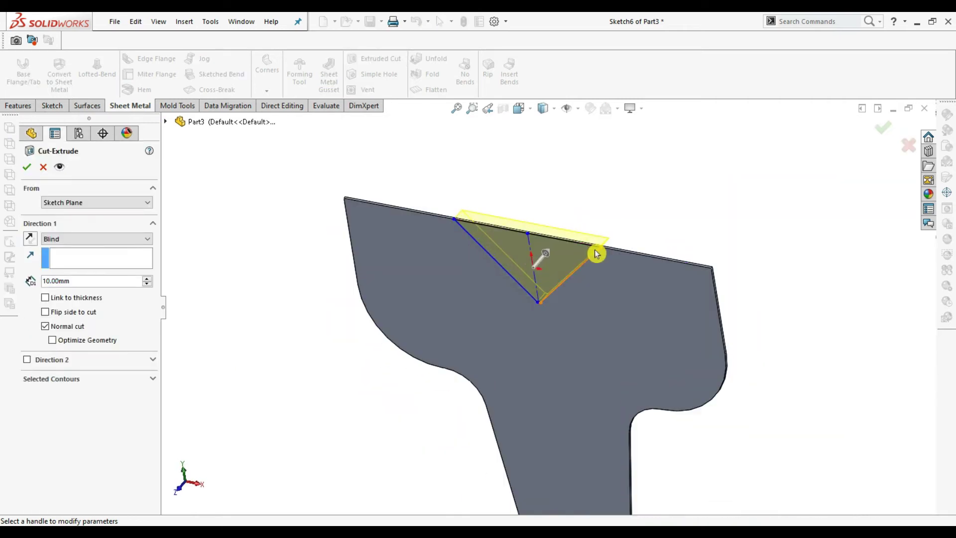
scroll(591, 259, "down", 5)
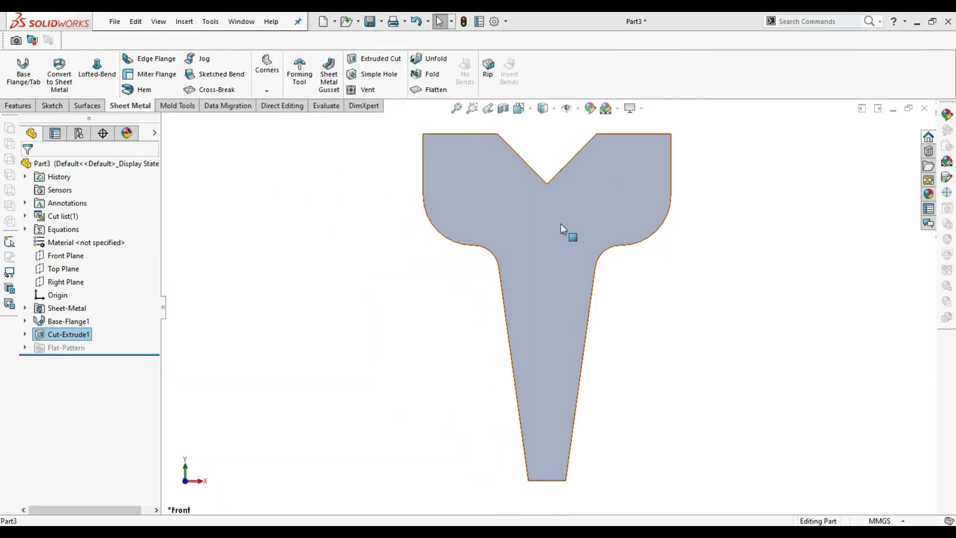
left_click(610, 174)
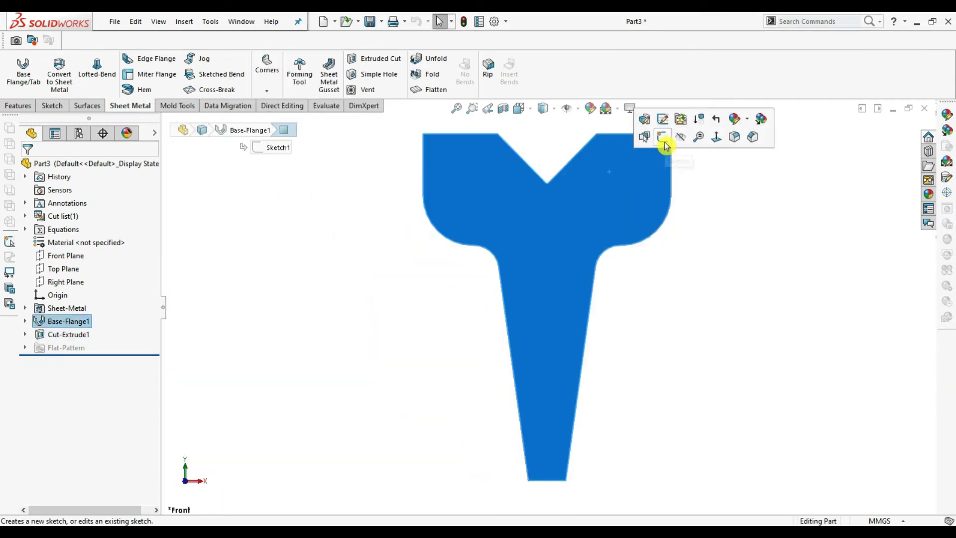
left_click(664, 137)
Step: Draw a corner rectangle across the face's top from the left corner to notch depth
left_click(90, 75)
left_click(307, 122)
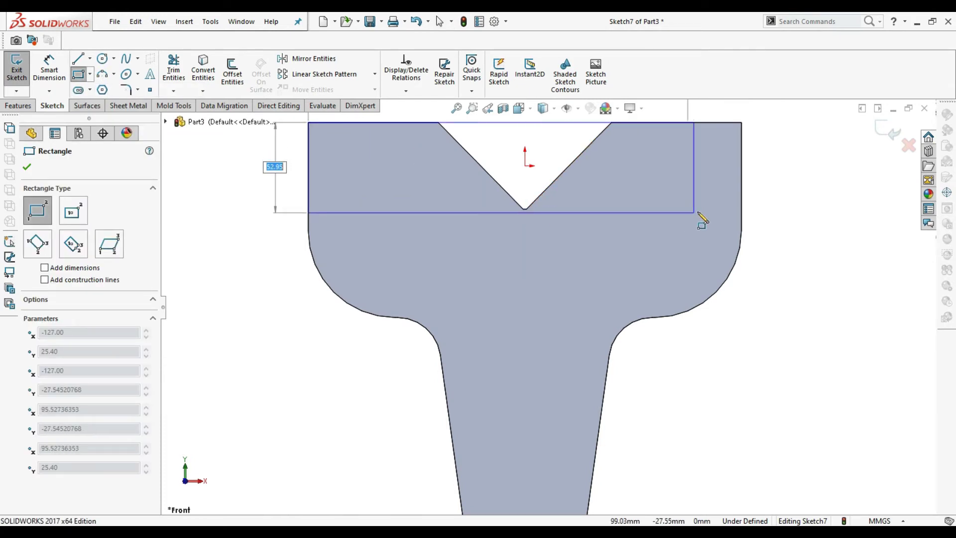
left_click(743, 210)
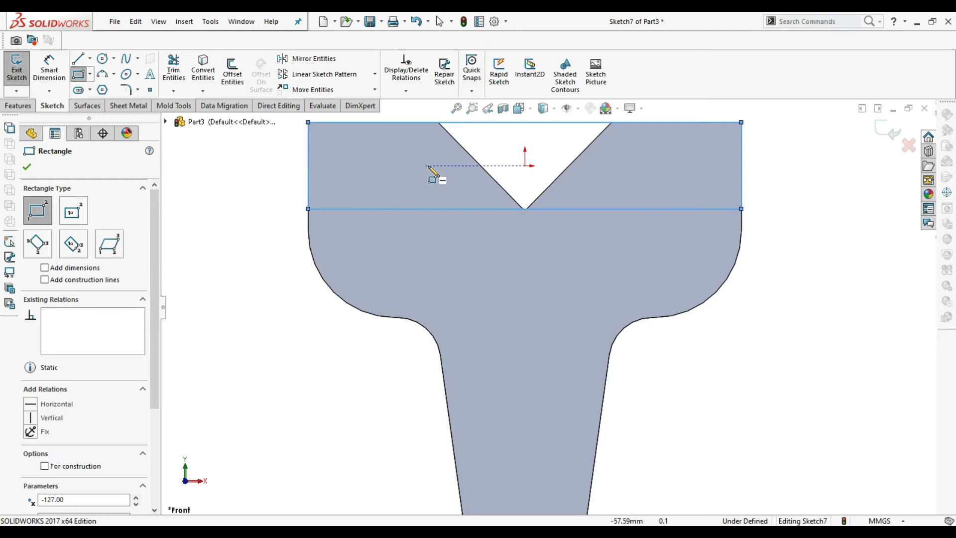
key("Escape")
Step: Add a horizontal line and a centerline from the left edge to the notch diagonal
left_click(78, 59)
left_click(308, 165)
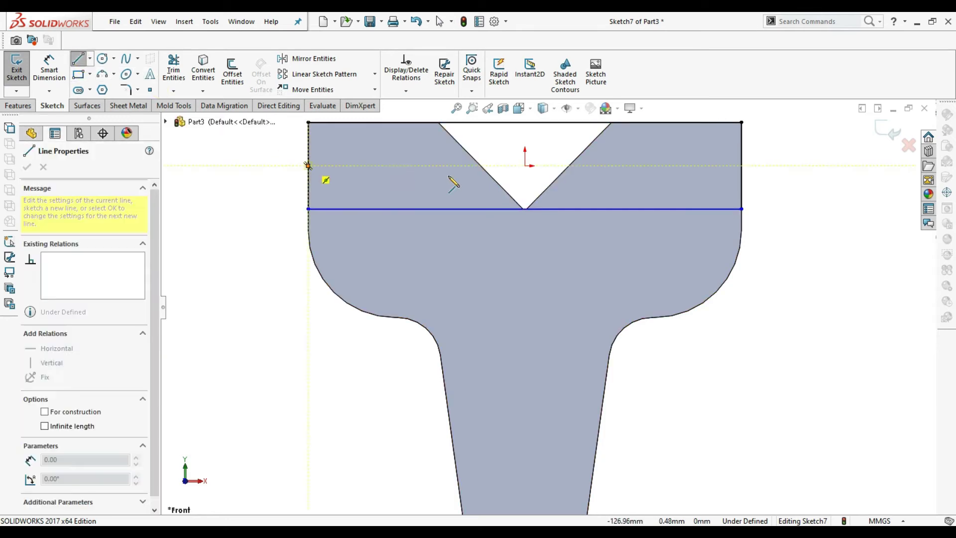
left_click(479, 165)
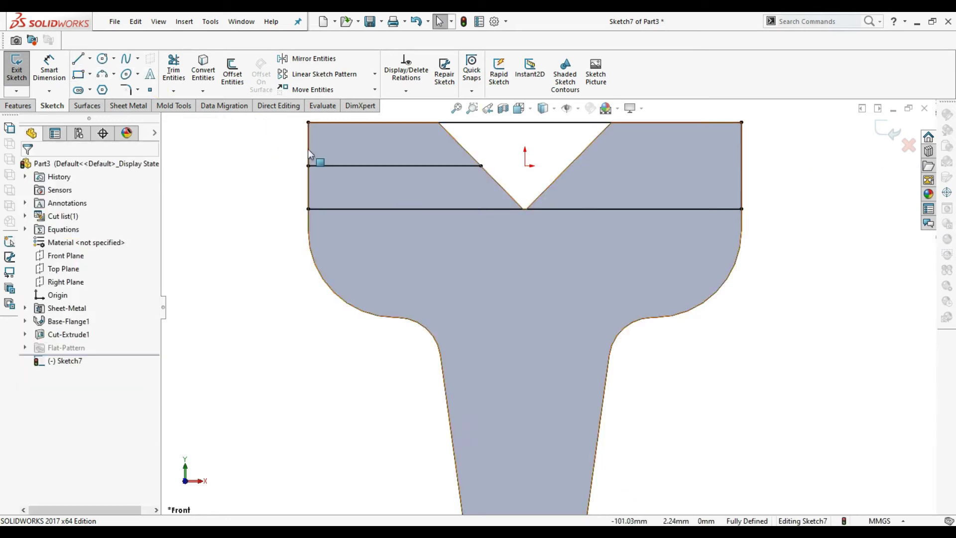
left_click(90, 58)
left_click(100, 85)
left_click(394, 166)
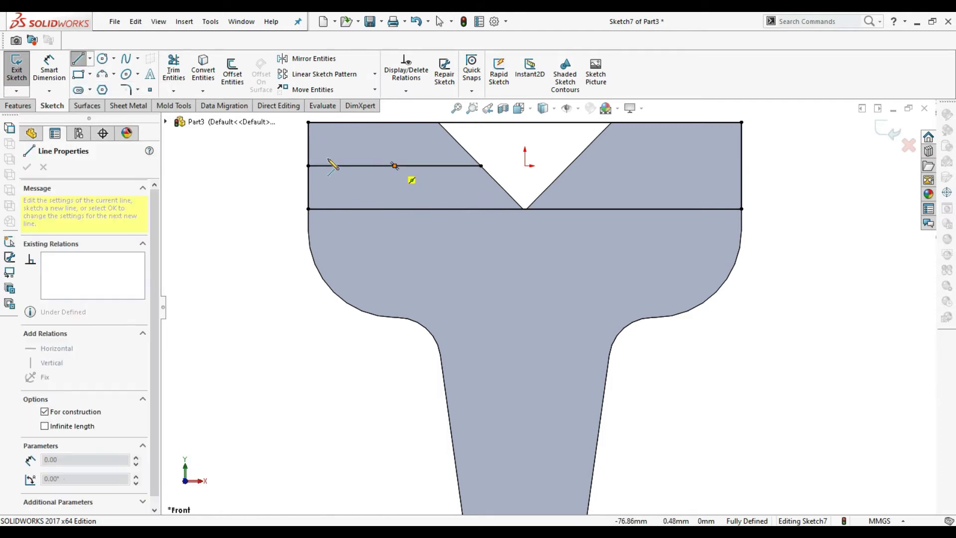
left_click(308, 166)
key("Escape")
Step: Place a center rectangle on the centerline with a height of 9
left_click(89, 75)
left_click(115, 100)
left_click(351, 165)
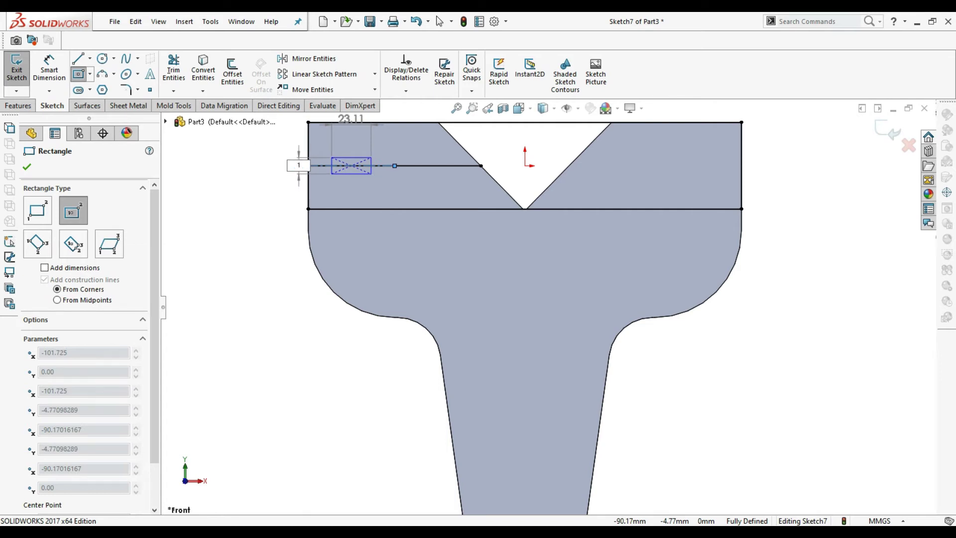
key("Tab")
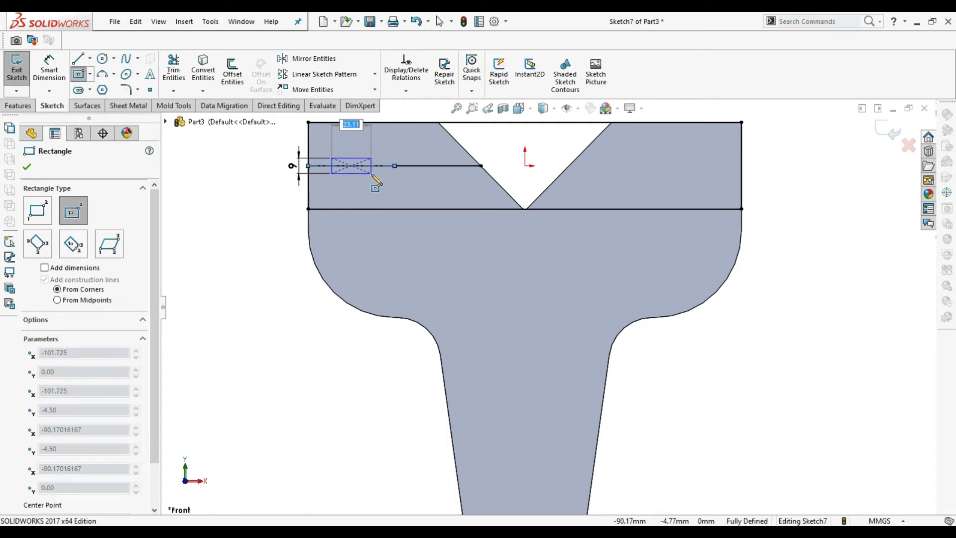
Step: Finish the small rectangle and set the horizontal line through it as construction
scroll(372, 176, "down", 5)
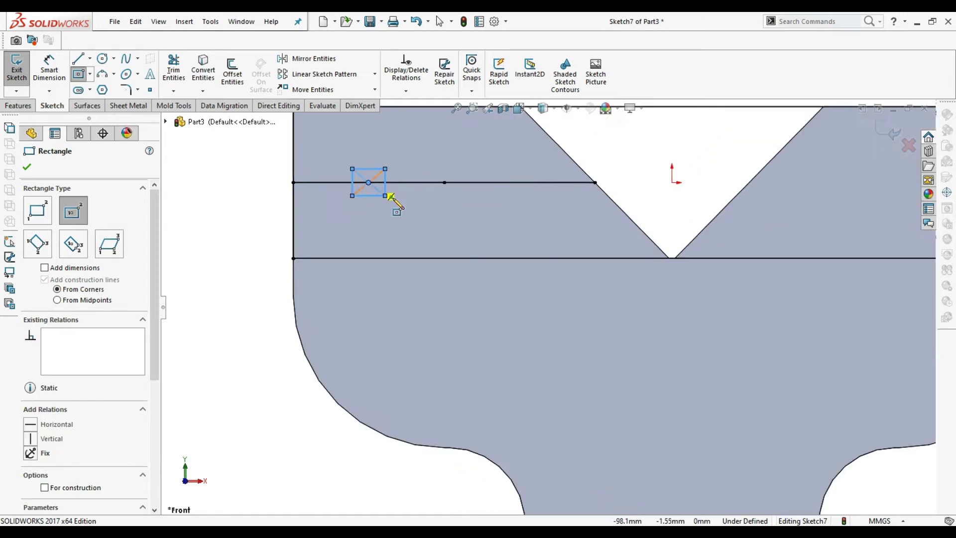
key("Escape")
left_click(174, 69)
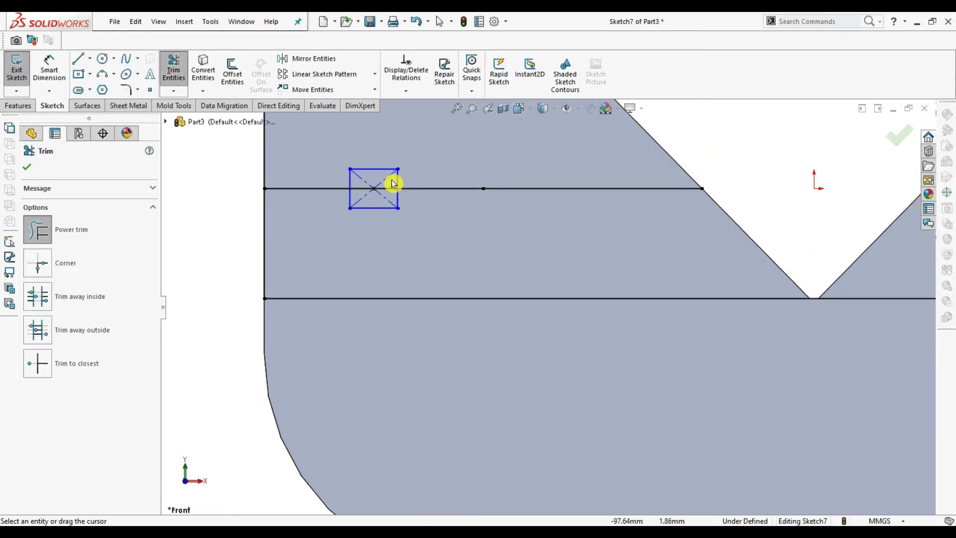
key("Escape")
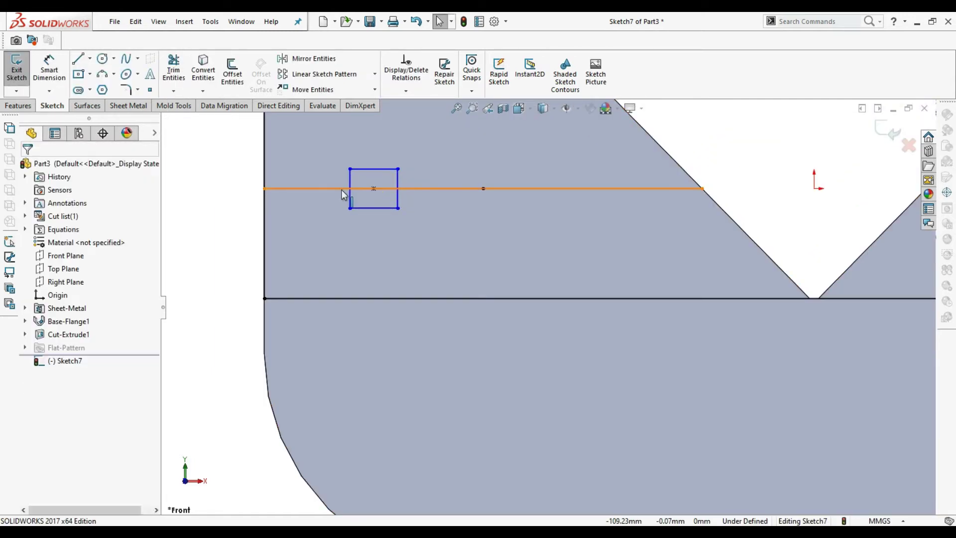
left_click(349, 188)
key("Escape")
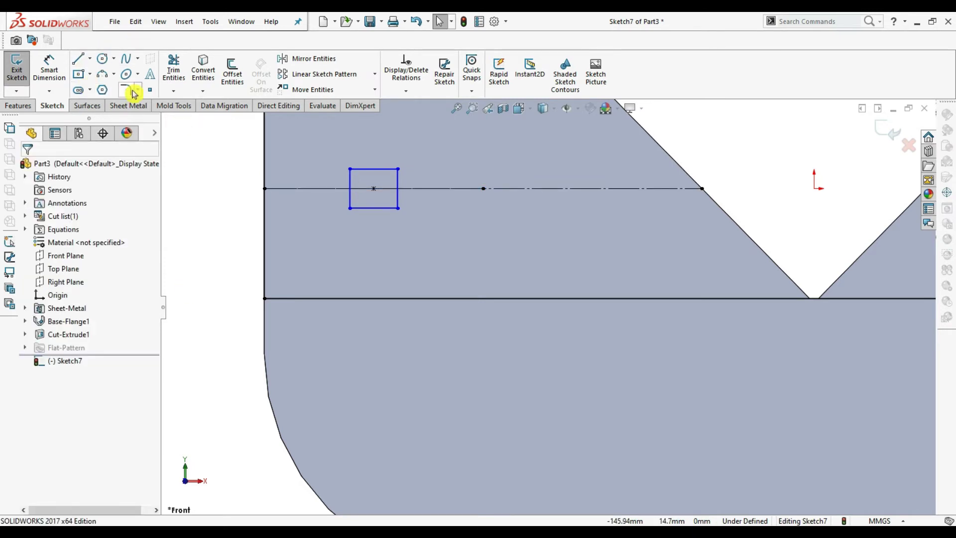
Step: Fillet all four corners of the small rectangle at R4
left_click(125, 90)
left_click(354, 171)
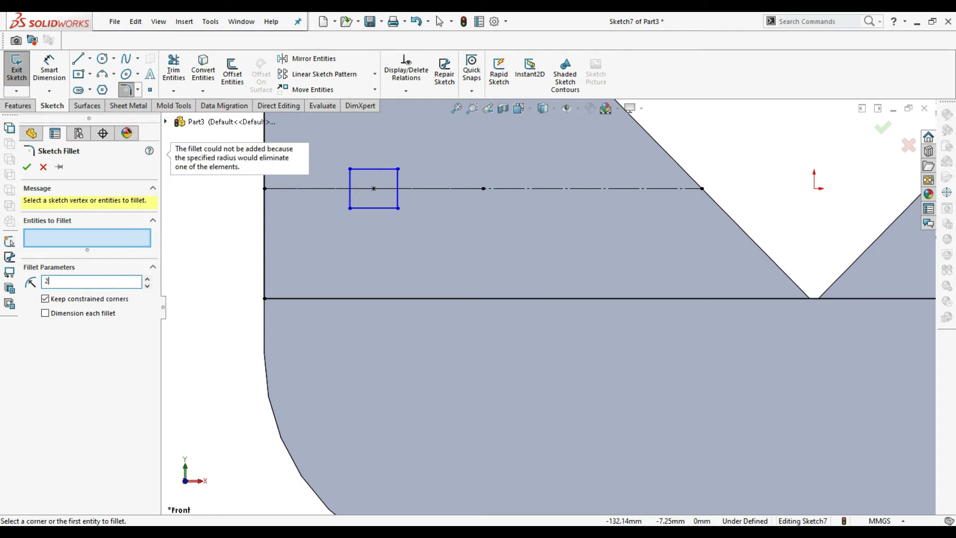
left_click(351, 171)
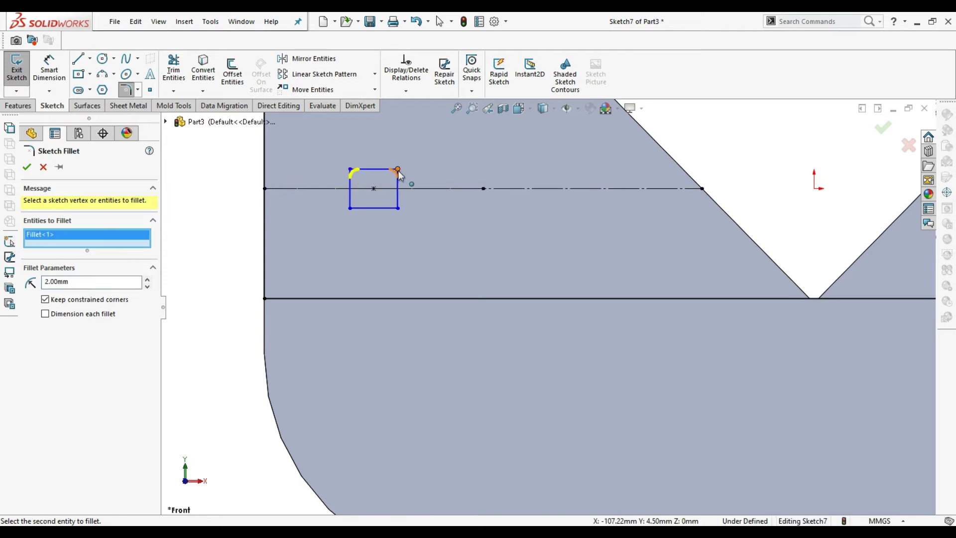
left_click(398, 170)
left_click(398, 208)
left_click(350, 208)
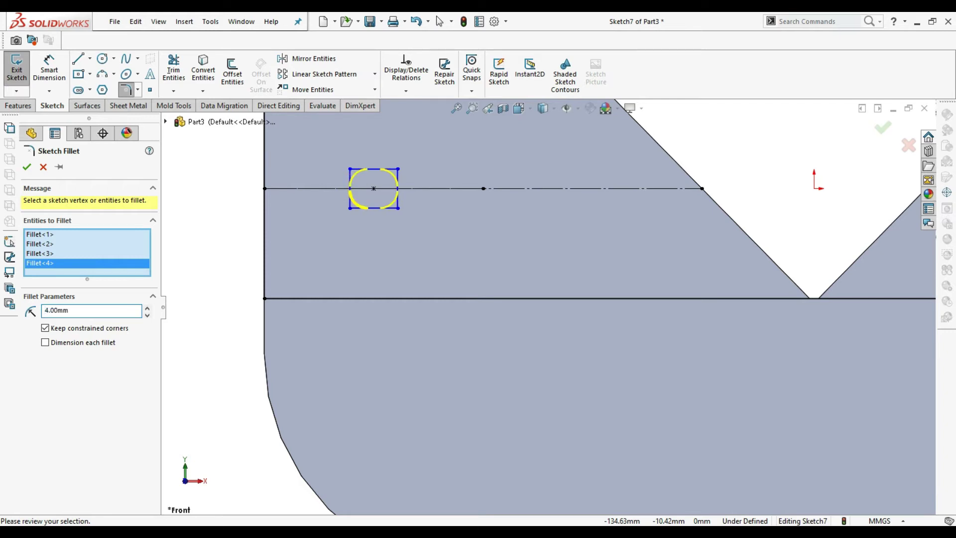
left_click(27, 169)
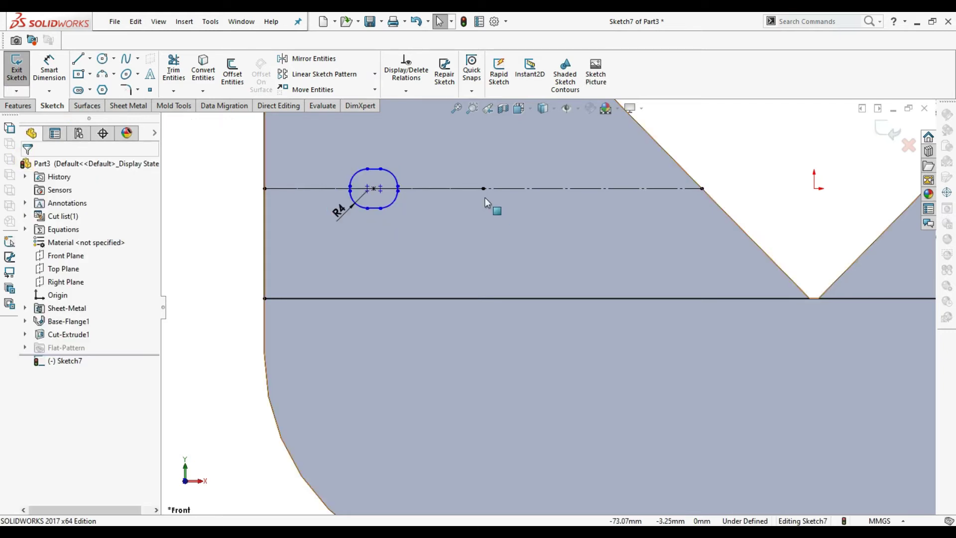
Step: Draw a short vertical centerline and mirror the rounded slot about it
left_click(92, 96)
left_click(482, 188)
left_click(483, 224)
key("Escape")
left_click(299, 62)
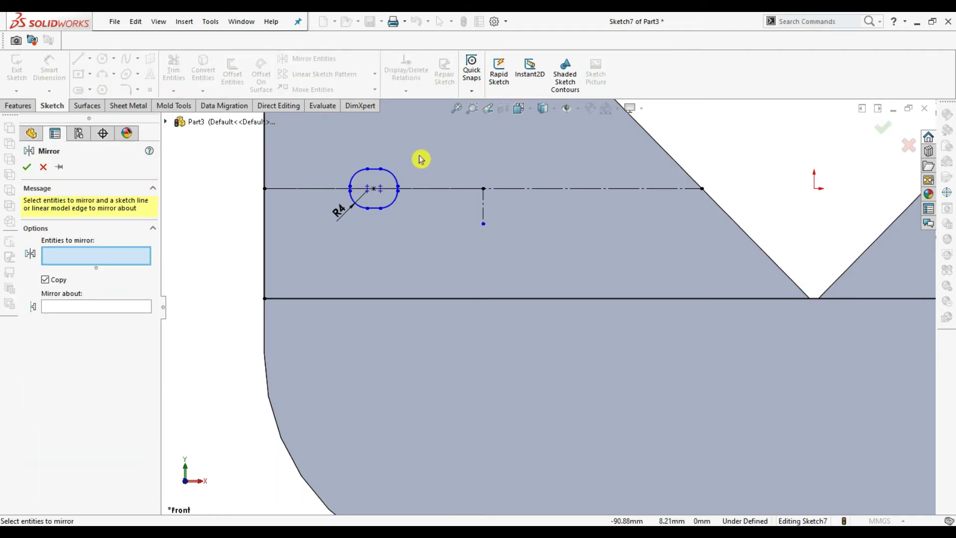
left_click(101, 405)
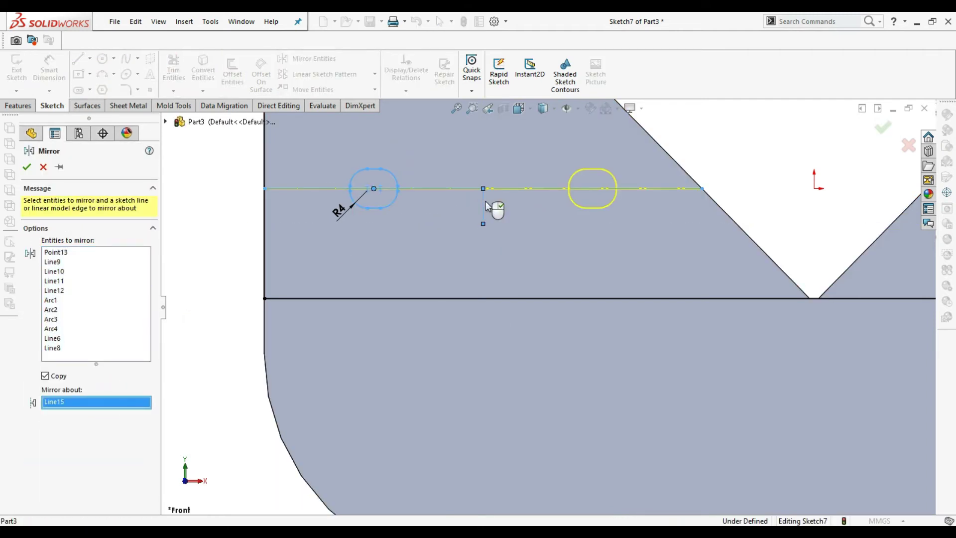
left_click(27, 168)
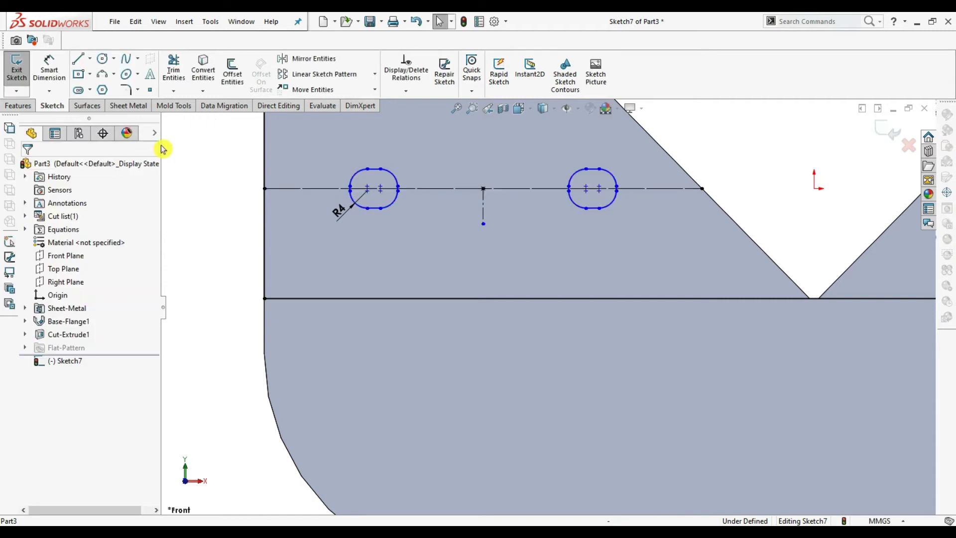
Step: Draw a short vertical construction line below the origin as the notch centreline
left_click(93, 60)
left_click(814, 188)
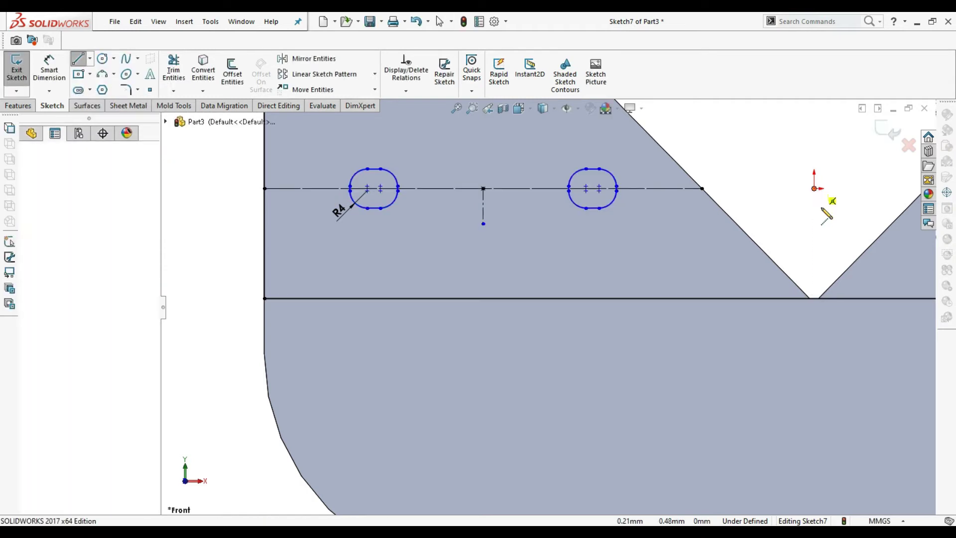
left_click(814, 217)
key("Escape")
scroll(765, 306, "up", 3)
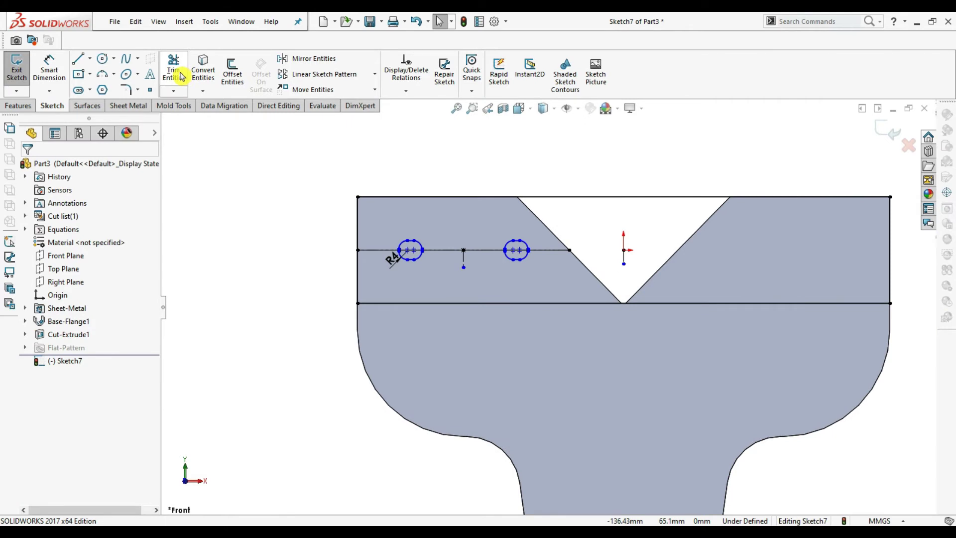
Step: Mirror the two left slots across the vertical line, giving four R4 slots, and launch Extruded Cut
left_click(284, 58)
left_click_drag(416, 269, 376, 277)
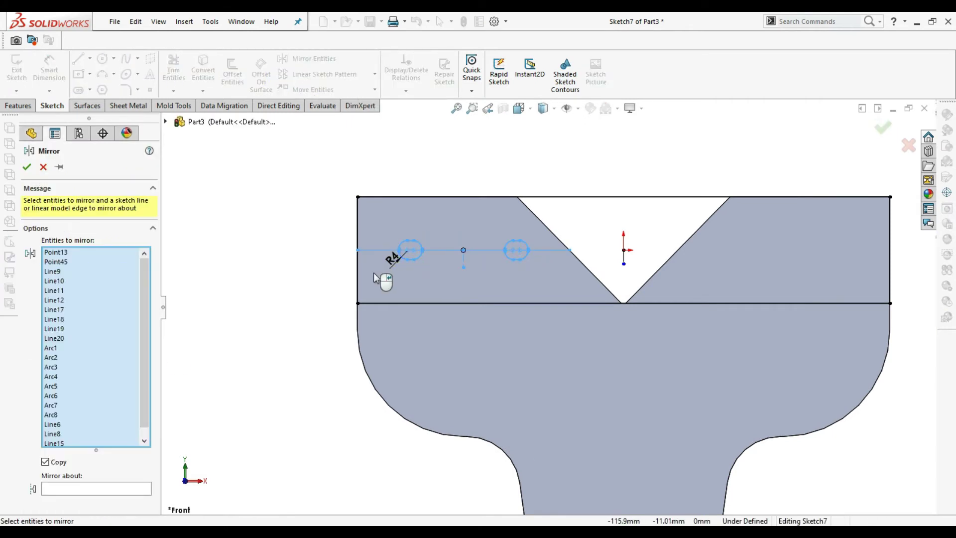
left_click(105, 490)
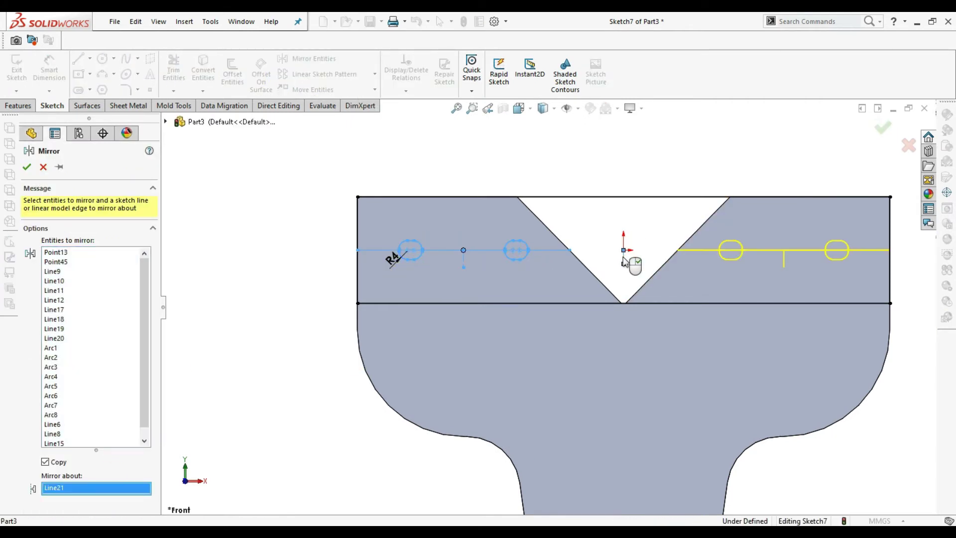
left_click(27, 168)
left_click(175, 76)
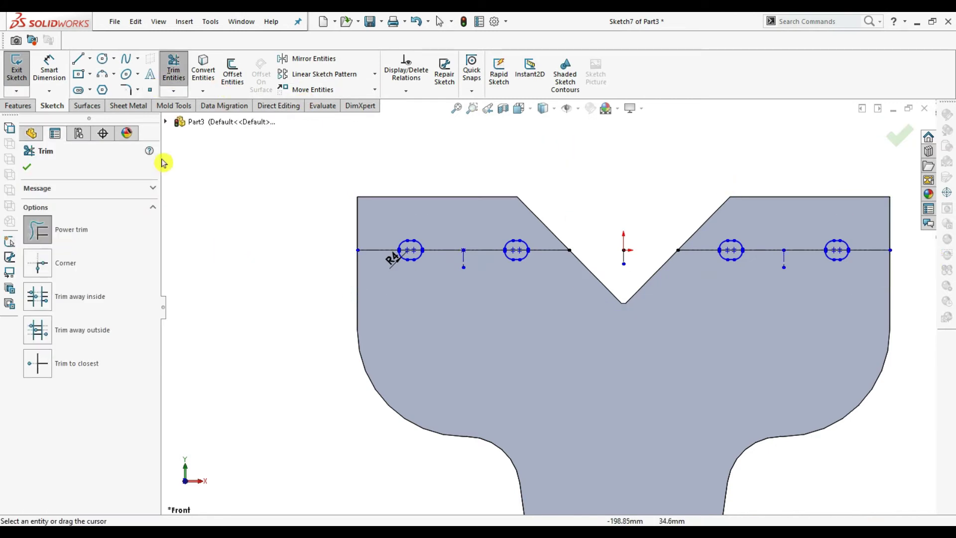
left_click(128, 106)
left_click(374, 59)
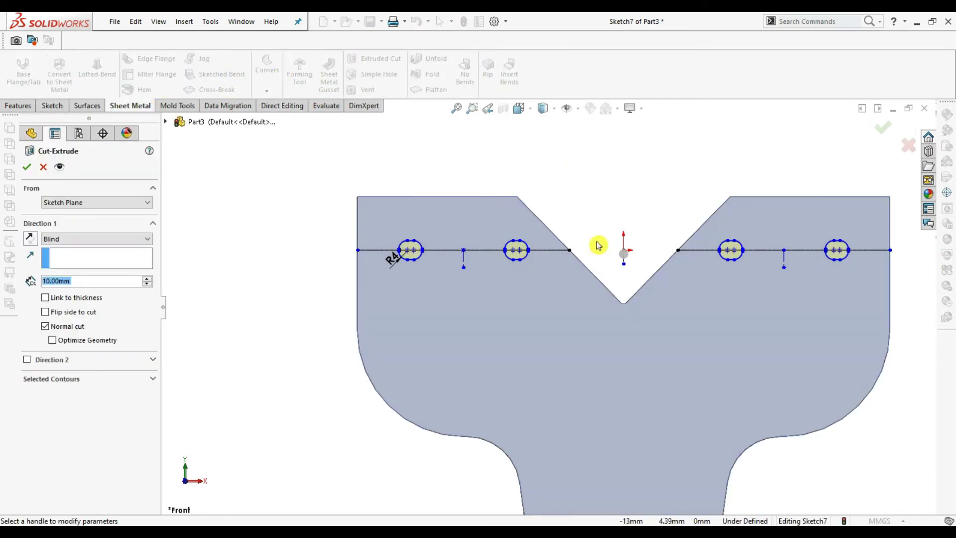
Step: Cut the four slots through the flange's top band with a 76 mm Cut-Extrude
middle_click_drag(590, 304, 605, 333)
left_click_drag(633, 252, 712, 192)
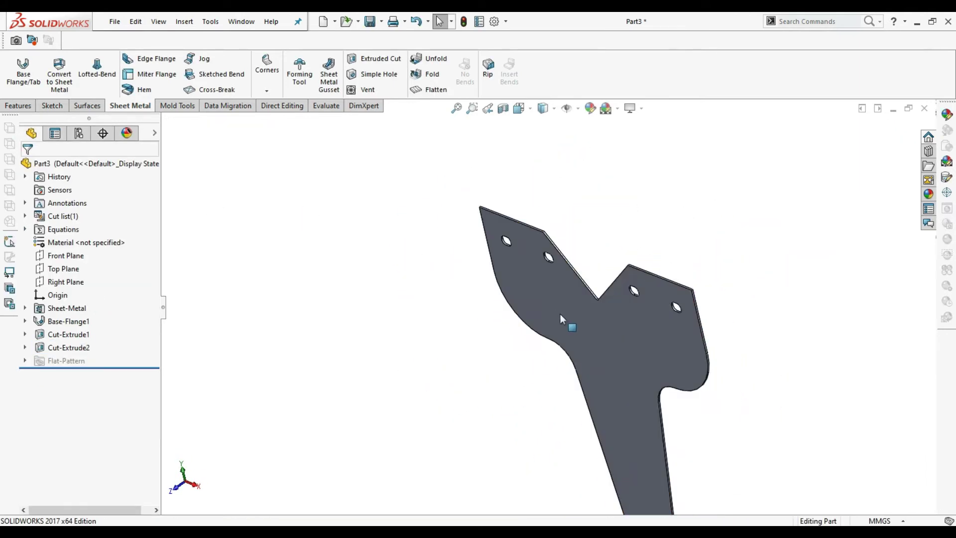
middle_click_drag(421, 256, 537, 340)
Step: Return to the Front view and select the leg's front face
key("ctrl+1")
left_click(616, 108)
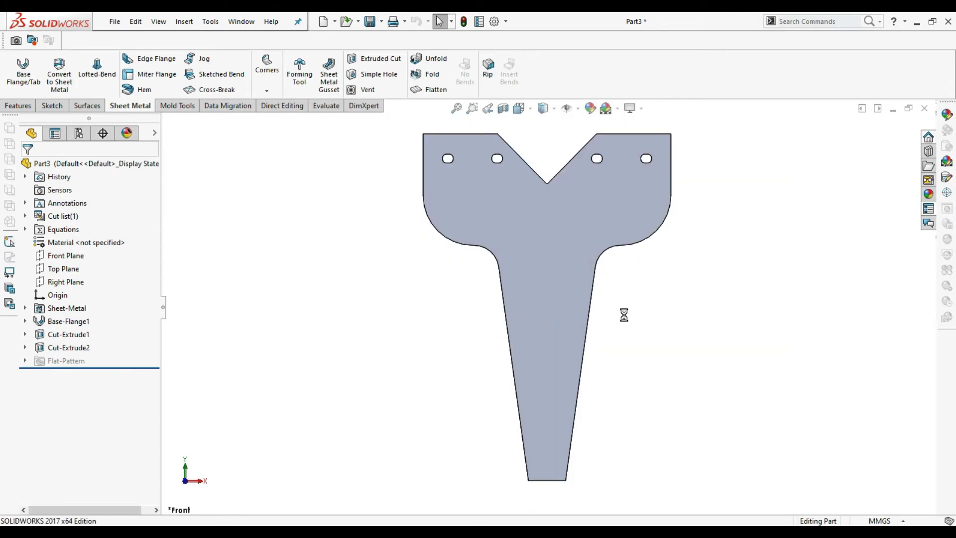
mouse_move(657, 284)
middle_mouse_down()
mouse_move(513, 335)
mouse_move(521, 363)
mouse_move(649, 293)
middle_mouse_up()
key("space")
left_click(440, 322)
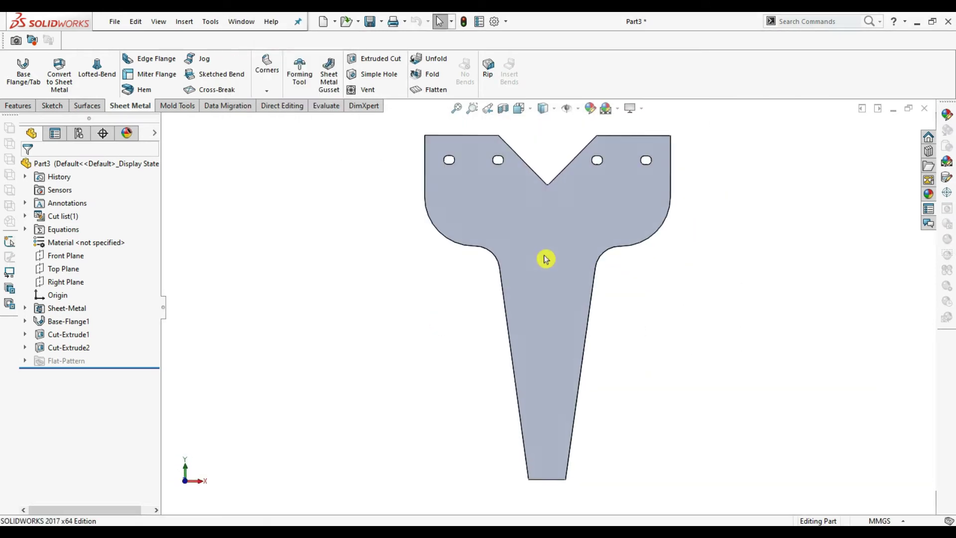
left_click(555, 260)
Step: Sketch a 304.80 vertical bend line from the V-notch tip down to the leg's foot
left_click(597, 219)
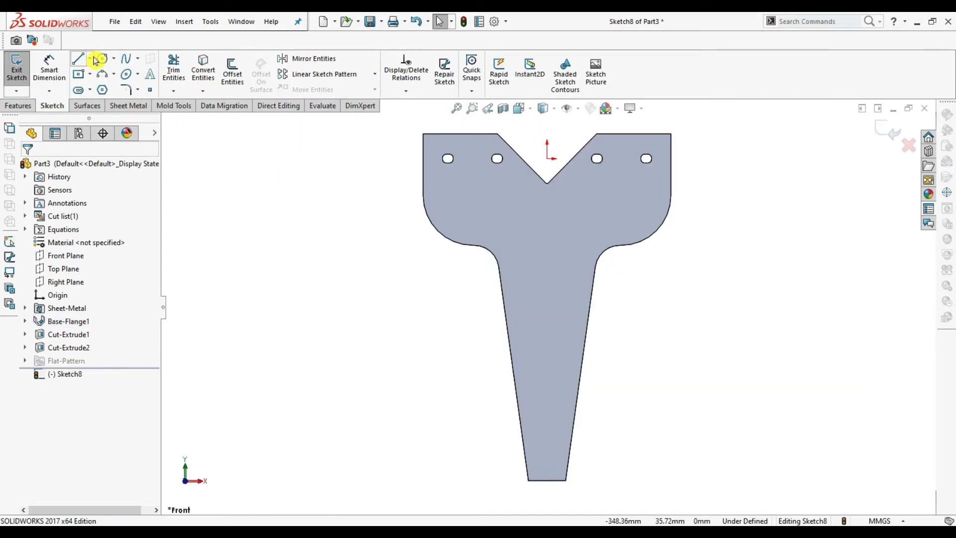
left_click(84, 76)
scroll(551, 206, "down", 3)
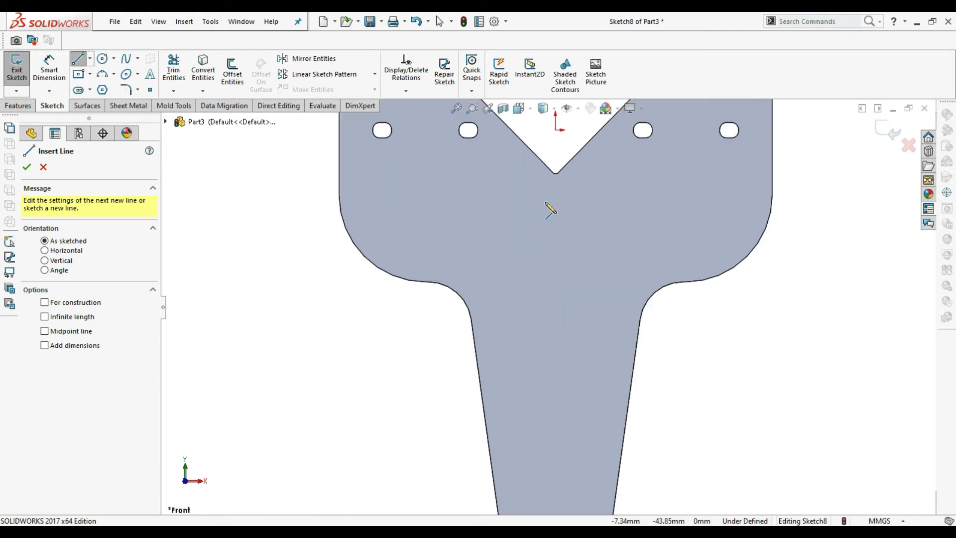
scroll(556, 183, "down", 3)
left_click(553, 179)
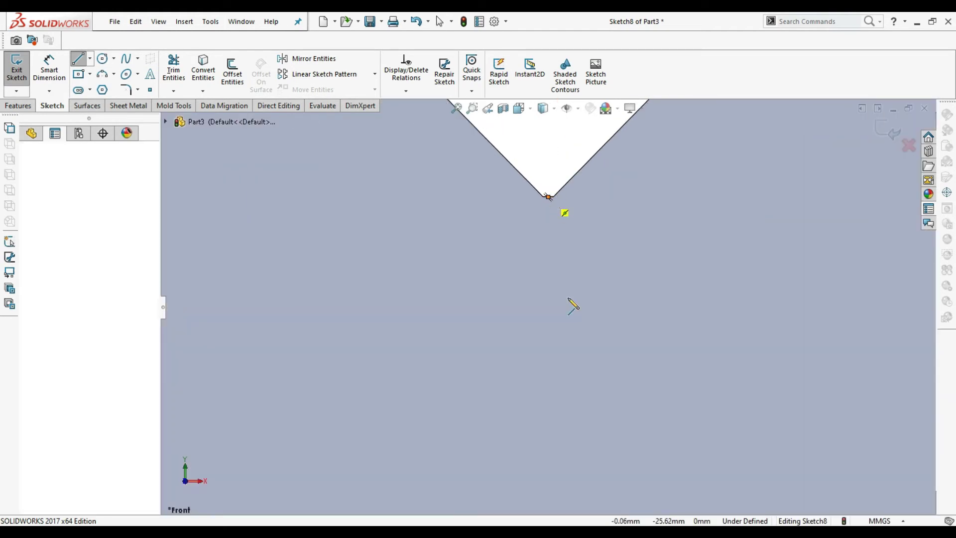
scroll(572, 305, "up", 2)
scroll(561, 348, "up", 2)
scroll(563, 484, "up", 1)
left_click(550, 506)
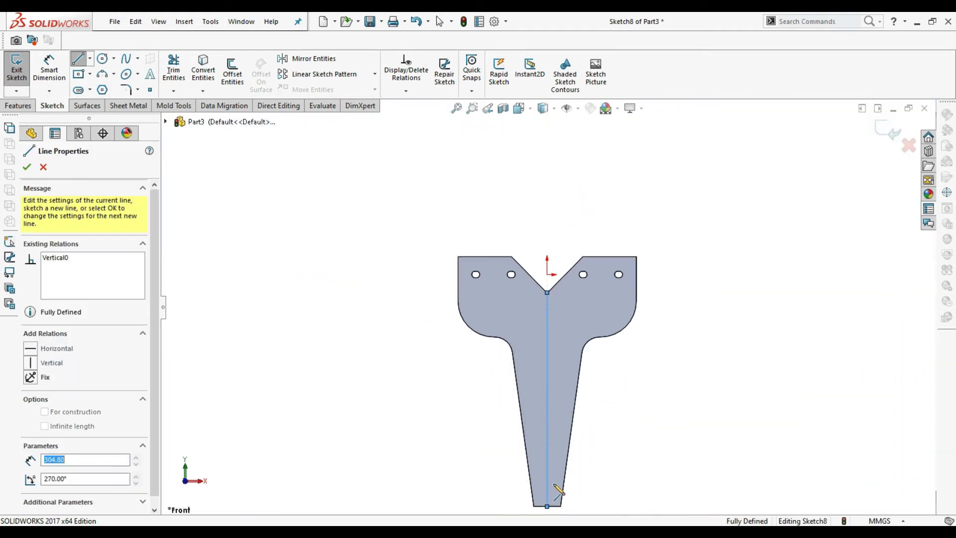
key("Escape")
key("f")
left_click(128, 106)
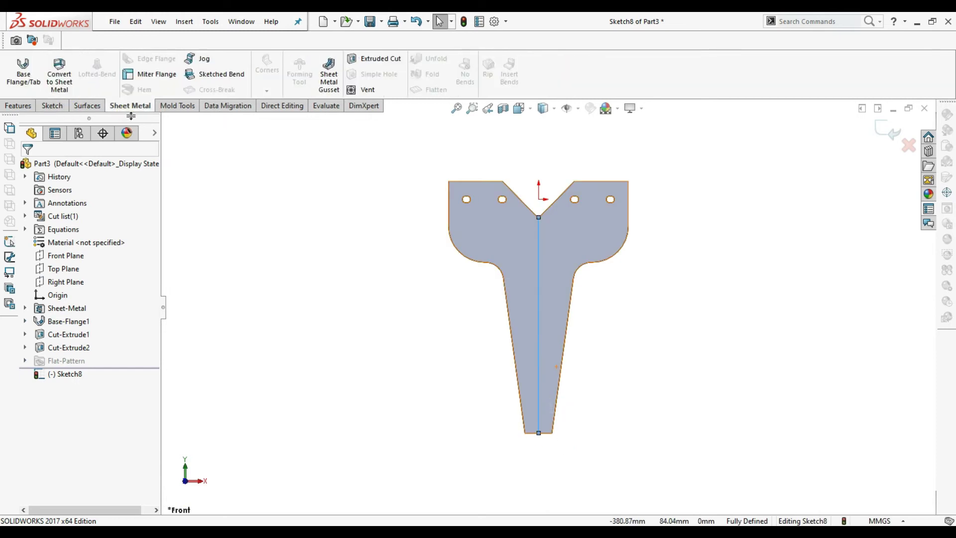
Step: Create Sketched Bend1, folding one leg half 90° along the vertical centre line
left_click(213, 78)
left_click(531, 272)
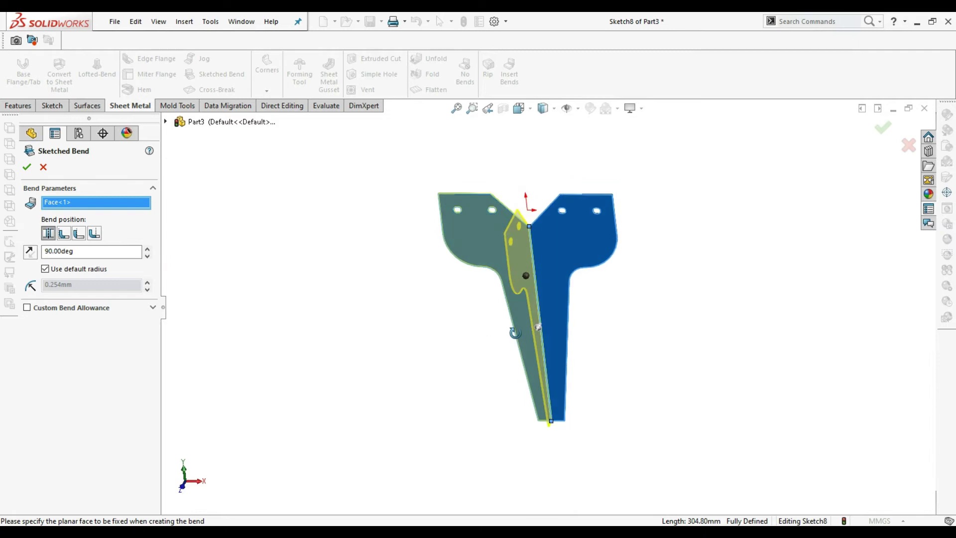
scroll(554, 274, "down", 10)
mouse_move(508, 218)
middle_mouse_down()
mouse_move(471, 214)
mouse_move(429, 313)
middle_mouse_up()
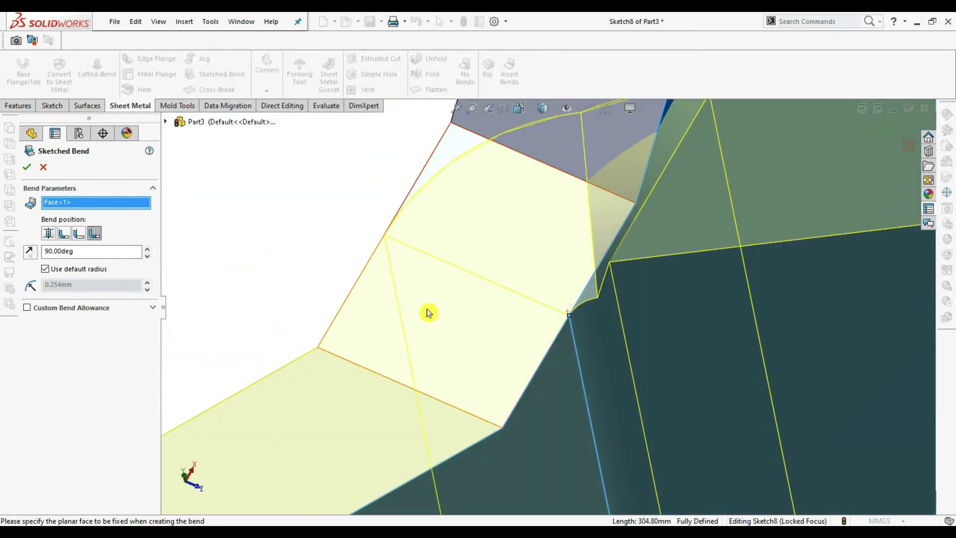
left_click(48, 234)
scroll(506, 349, "up", 2)
scroll(494, 349, "up", 2)
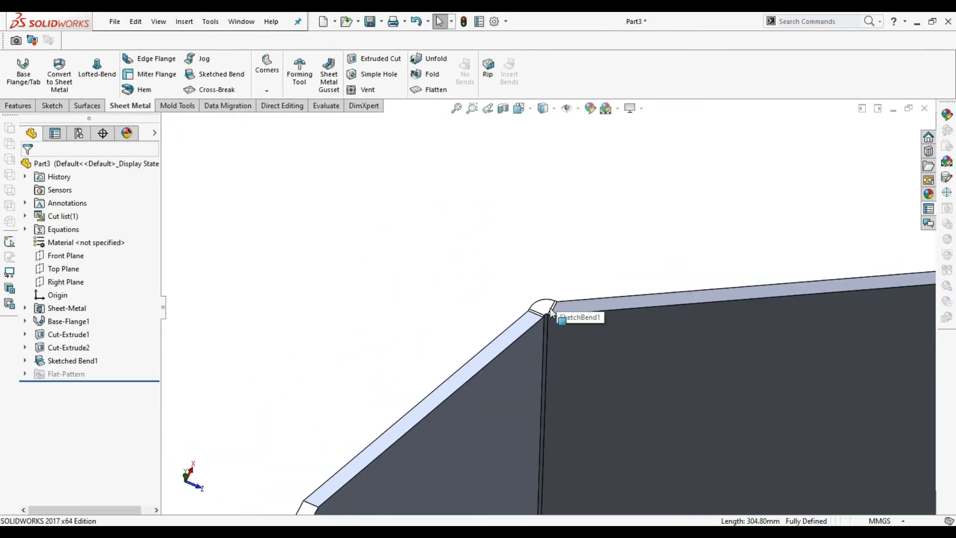
scroll(566, 380, "up", 3)
mouse_move(565, 380)
middle_mouse_down()
mouse_move(551, 232)
mouse_move(495, 211)
mouse_move(442, 277)
mouse_move(494, 279)
middle_mouse_up()
Step: Open a sketch on the left flange face and start a construction line at its left edge
left_click(578, 327)
left_click(609, 284)
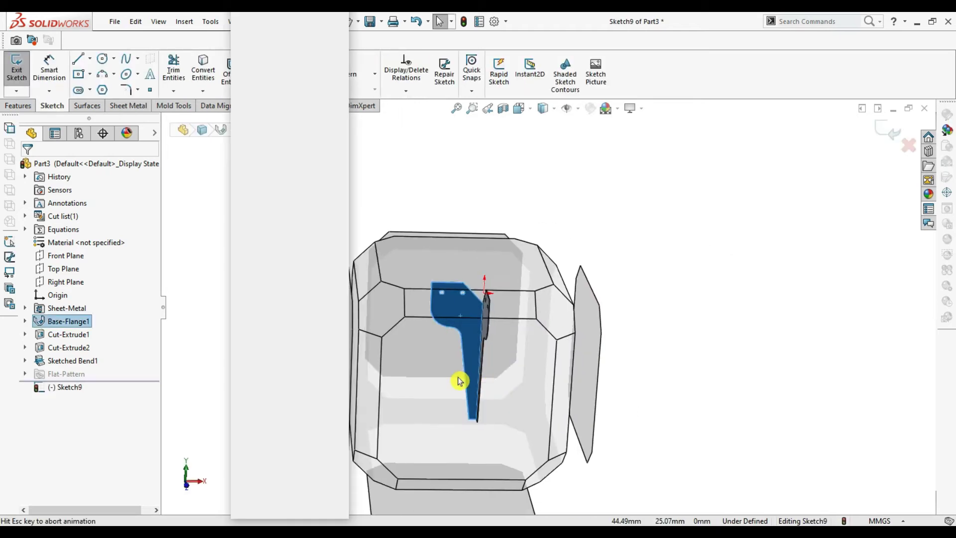
scroll(591, 145, "down", 3)
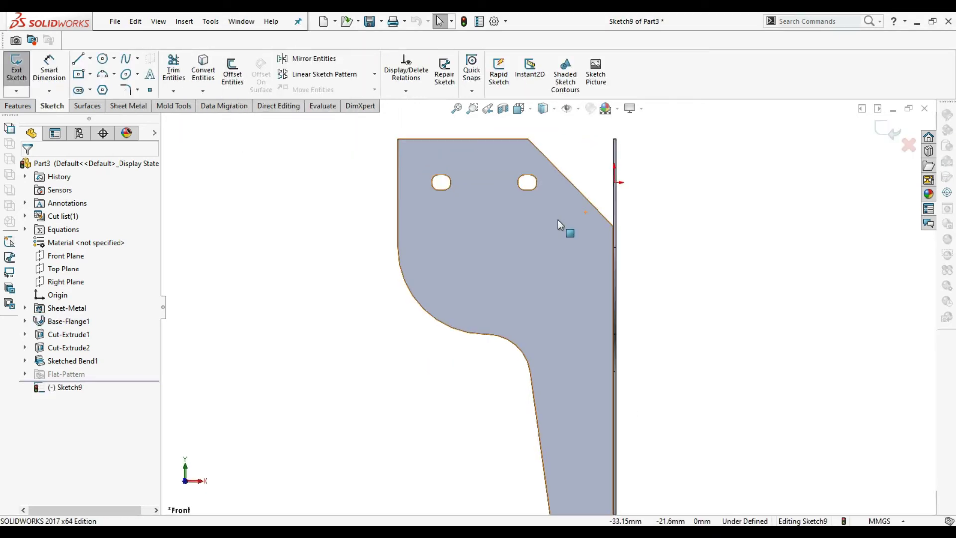
left_click(89, 88)
left_click(398, 140)
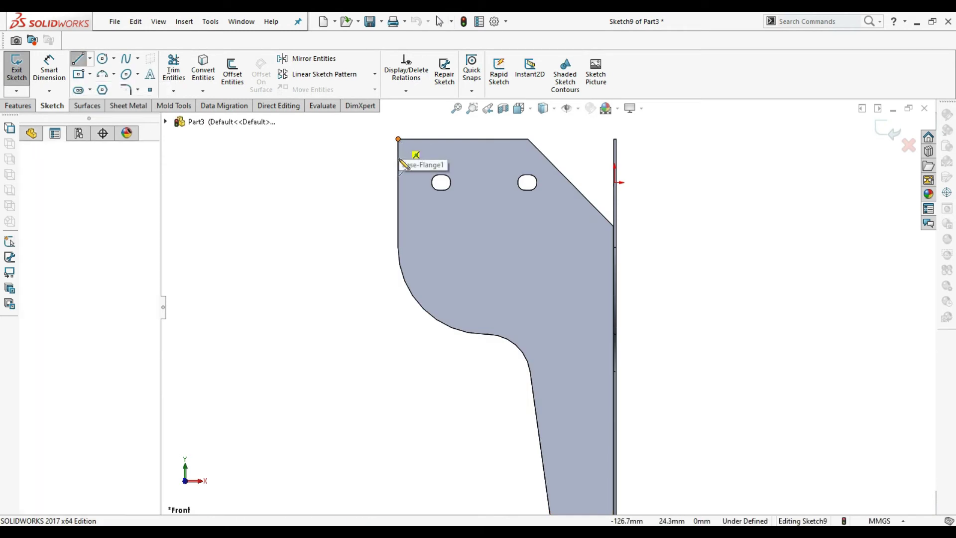
left_click(399, 224)
Step: Finish the roughly 126.21 mm horizontal construction line at the diagonal's lower corner
scroll(604, 239, "down", 2)
scroll(605, 250, "down", 2)
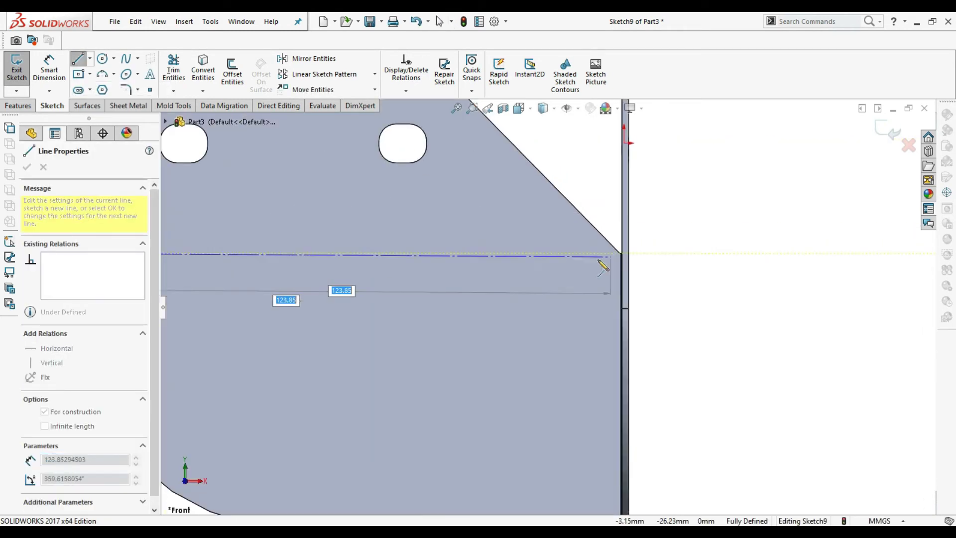
scroll(613, 271, "down", 2)
scroll(643, 271, "down", 1)
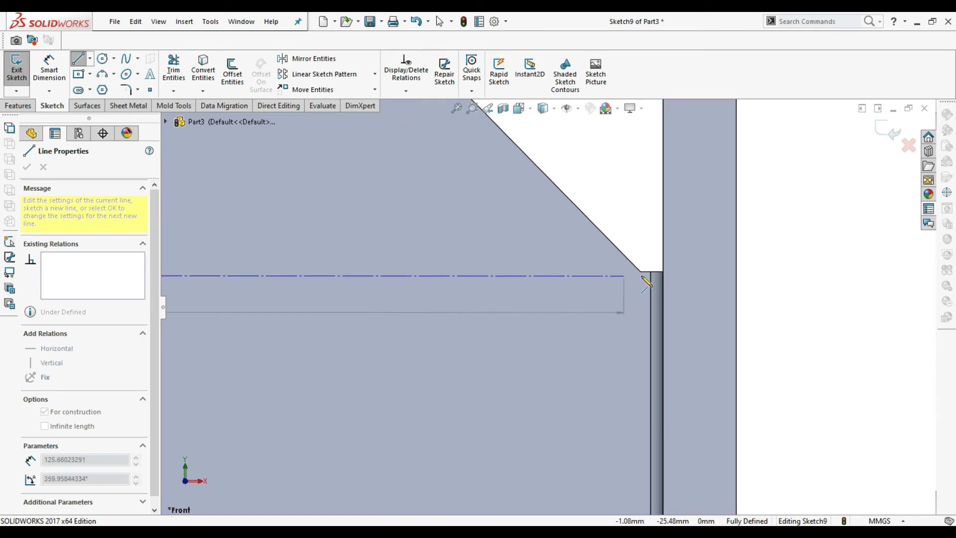
left_click(651, 272)
key("Escape")
left_click(588, 272)
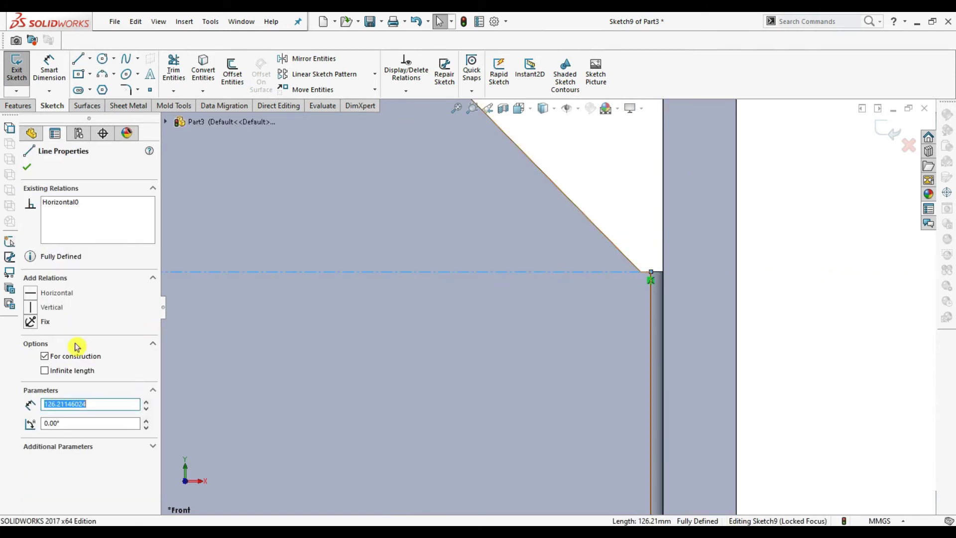
scroll(364, 317, "up", 3)
left_click(235, 232)
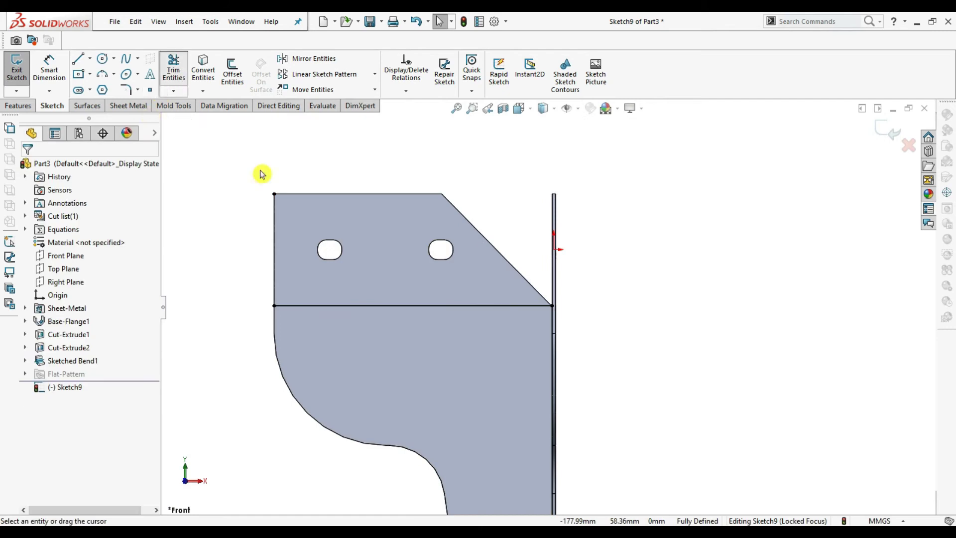
left_click(130, 105)
Step: Create Sketched Bend2, folding the holed top band 90° along the Sketch9 line
key("ctrl+7")
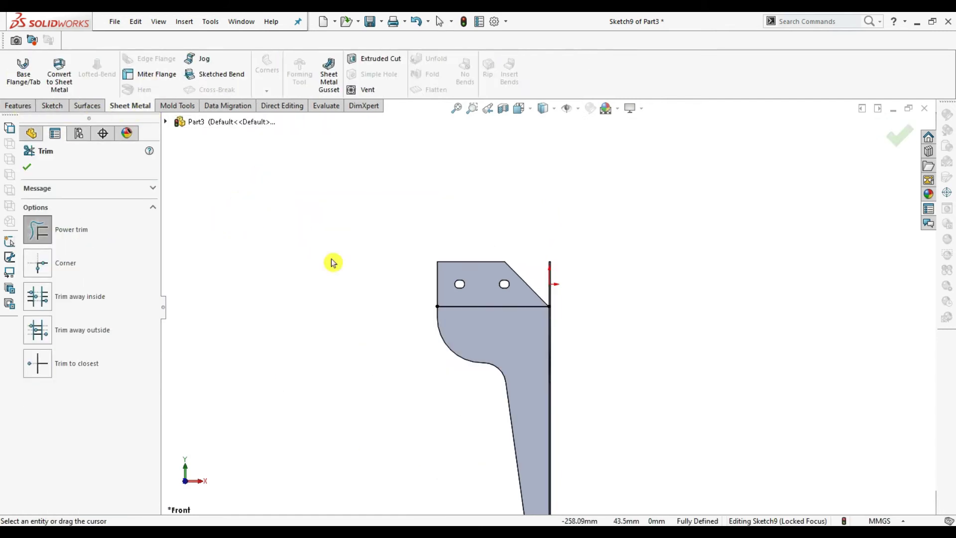
left_click(209, 79)
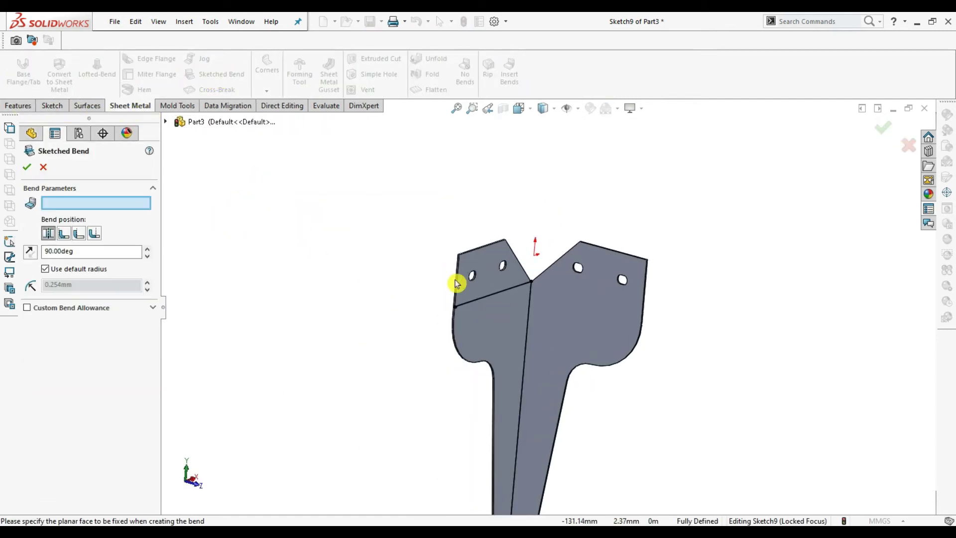
left_click(498, 329)
left_click(94, 234)
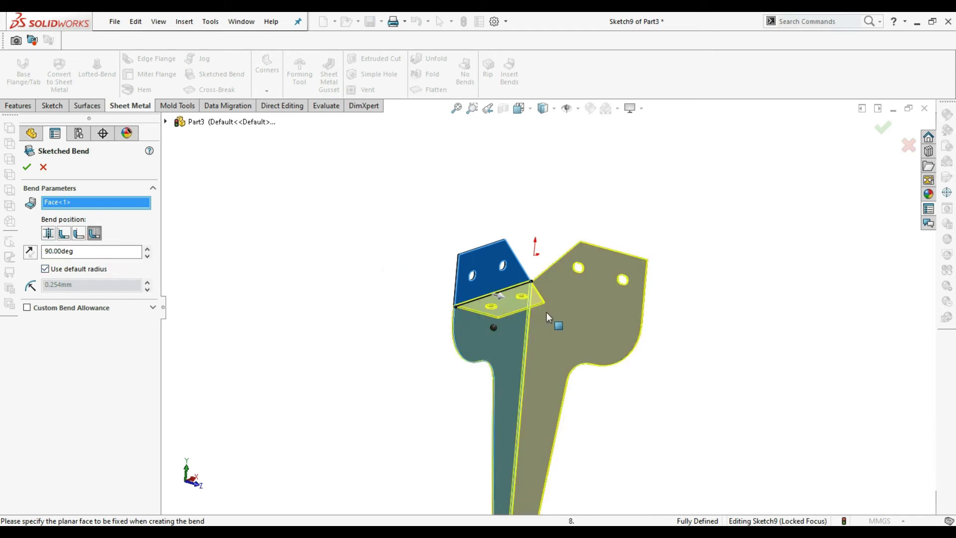
scroll(453, 281, "down", 3)
scroll(458, 276, "down", 2)
scroll(464, 270, "down", 2)
scroll(465, 270, "up", 1)
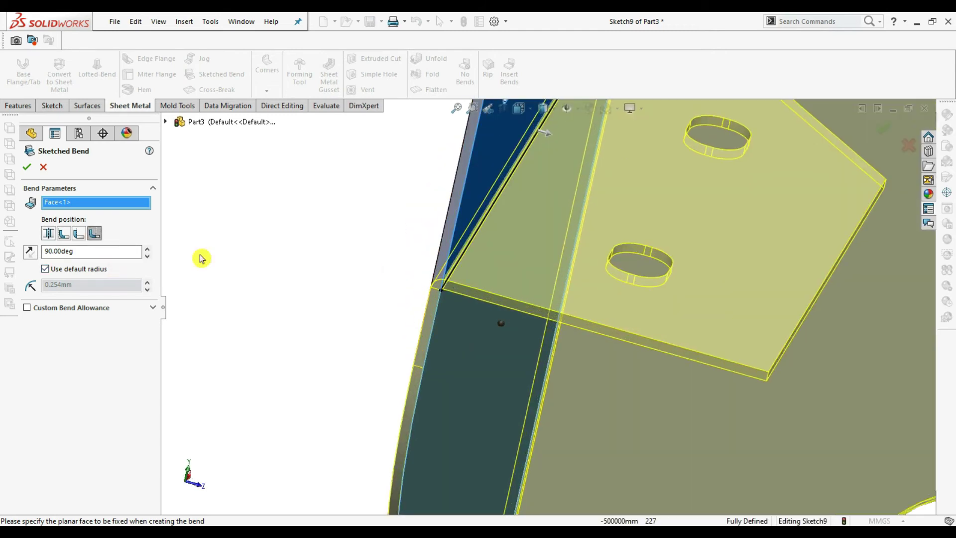
scroll(668, 348, "up", 3)
middle_click_drag(668, 348, 617, 342)
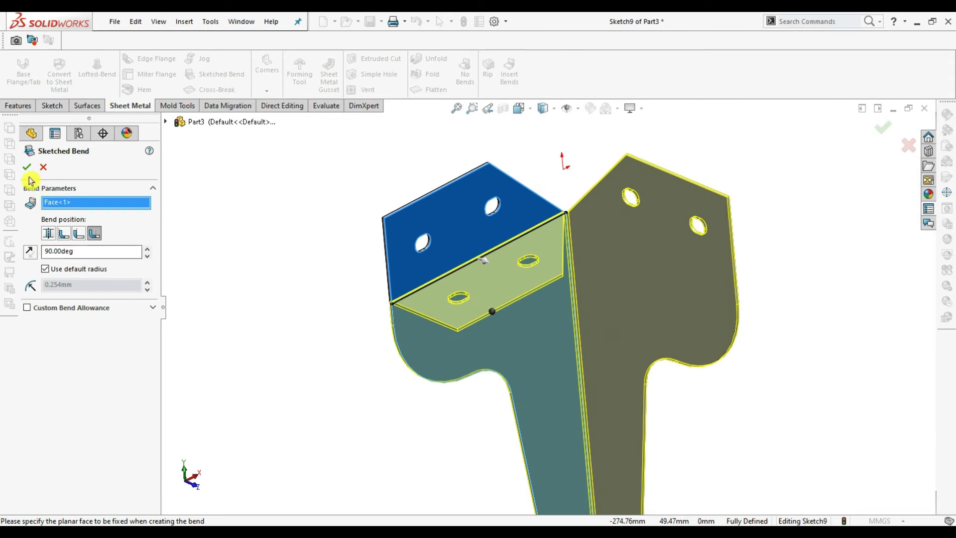
mouse_move(547, 245)
middle_mouse_down()
mouse_move(644, 226)
mouse_move(630, 359)
mouse_move(593, 358)
mouse_move(515, 199)
mouse_move(397, 256)
middle_mouse_up()
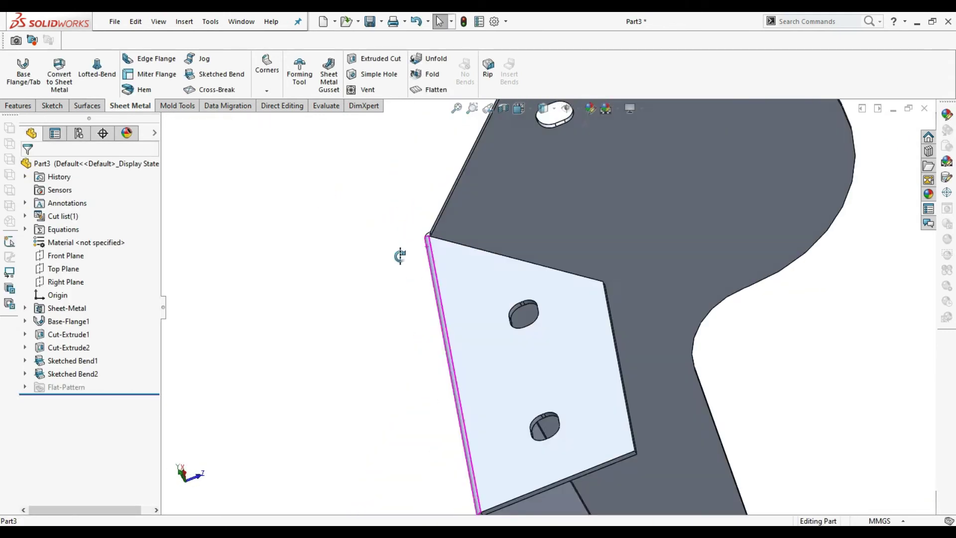
left_click(627, 192)
Step: Open a sketch on the holed flange face and view it normal to the sketch
left_click(679, 156)
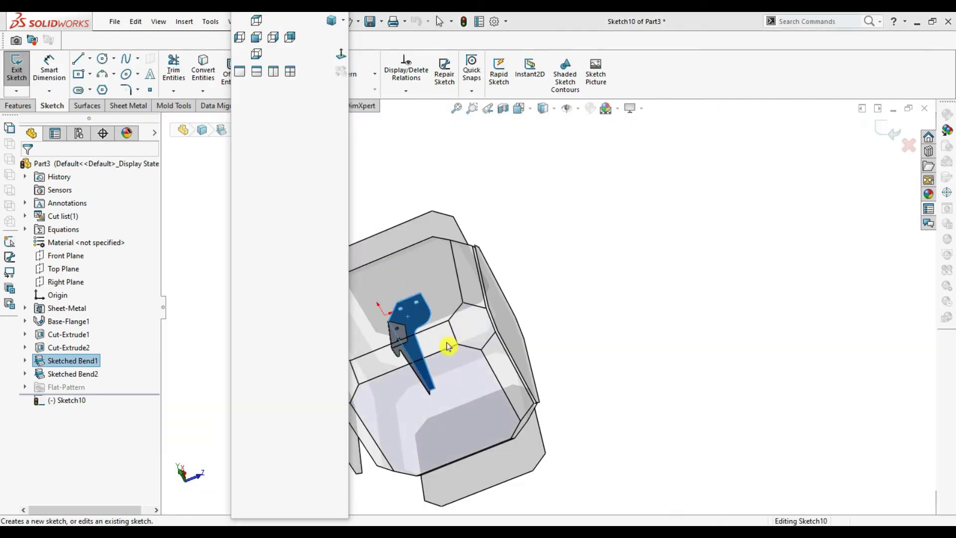
key("ctrl+7")
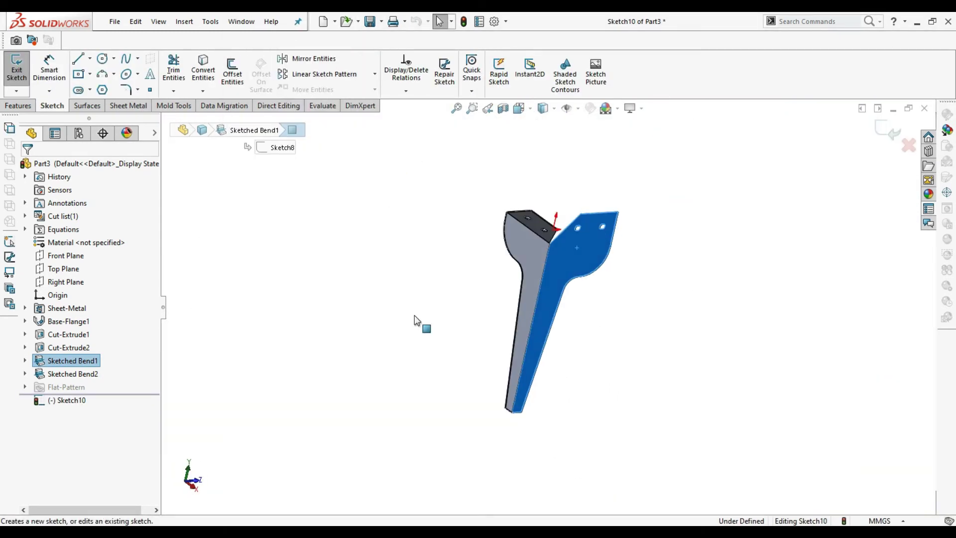
scroll(573, 187, "down", 3)
scroll(541, 197, "down", 2)
scroll(393, 193, "down", 2)
scroll(433, 179, "down", 4)
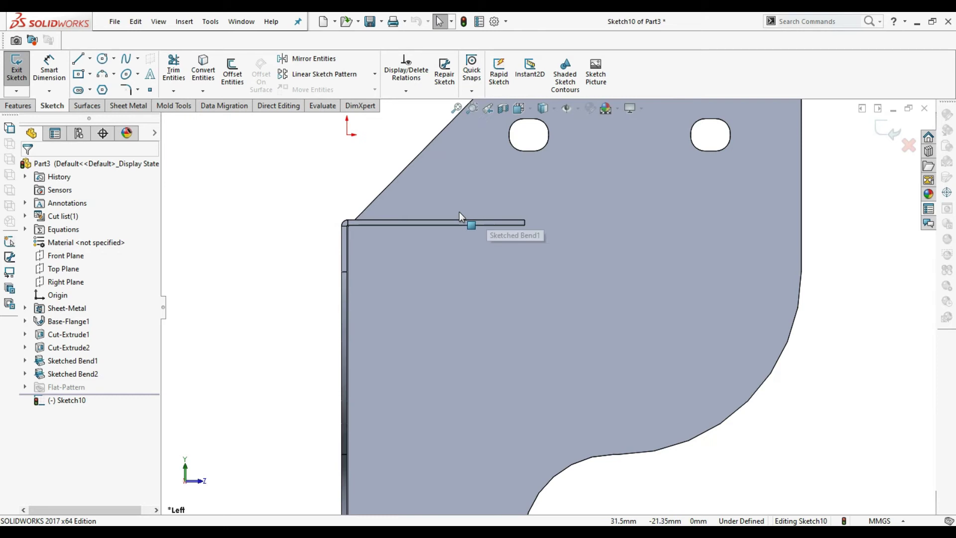
scroll(460, 152, "down", 1)
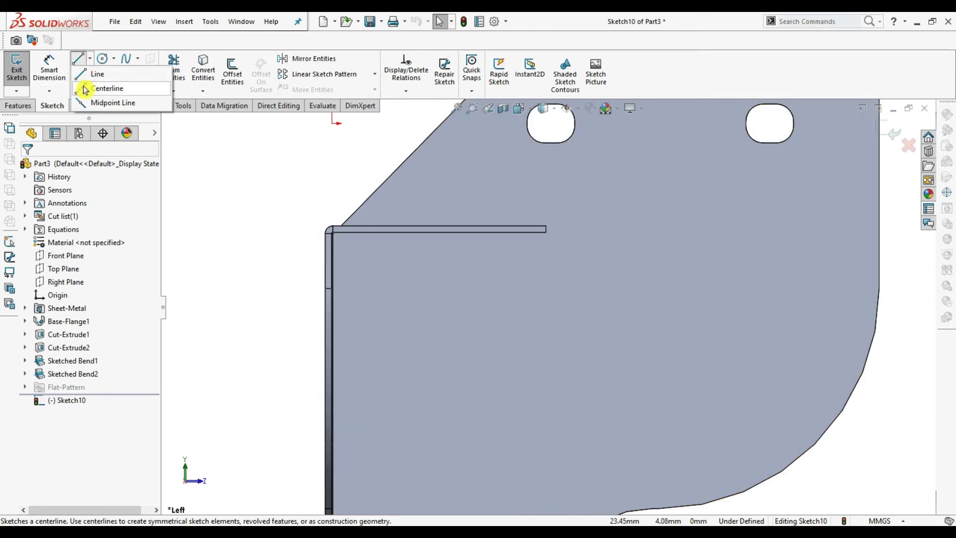
Step: Draw centerlines from the top-right corner to the bend corner, just below the two holes
left_click(86, 90)
scroll(547, 309, "up", 3)
left_click(745, 146)
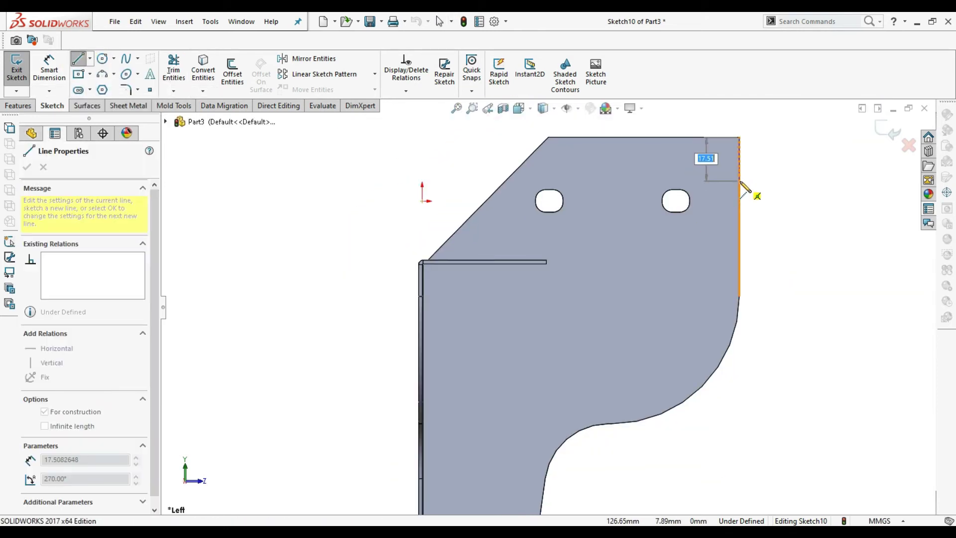
key("Return")
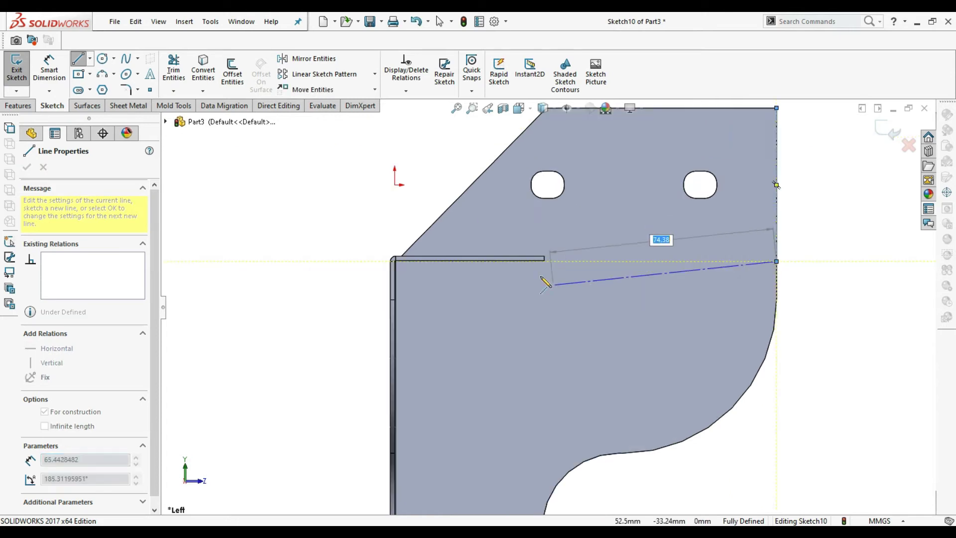
scroll(399, 274, "down", 2)
scroll(366, 247, "down", 2)
scroll(332, 244, "down", 2)
left_click(321, 244)
key("Escape")
scroll(470, 271, "up", 3)
scroll(646, 320, "up", 2)
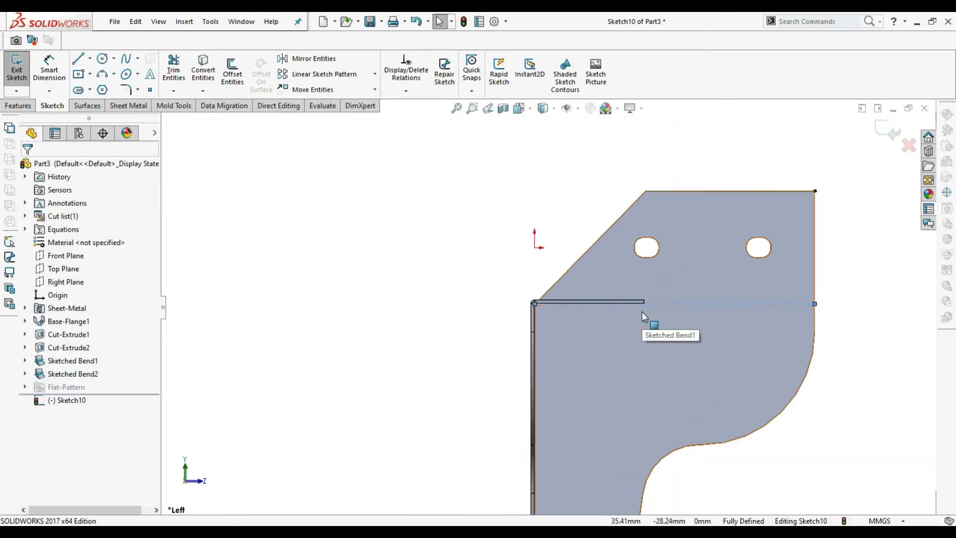
Step: Check the horizontal line and run Trim Entities on the sketch
left_click(713, 304)
left_click(354, 334)
left_click(174, 70)
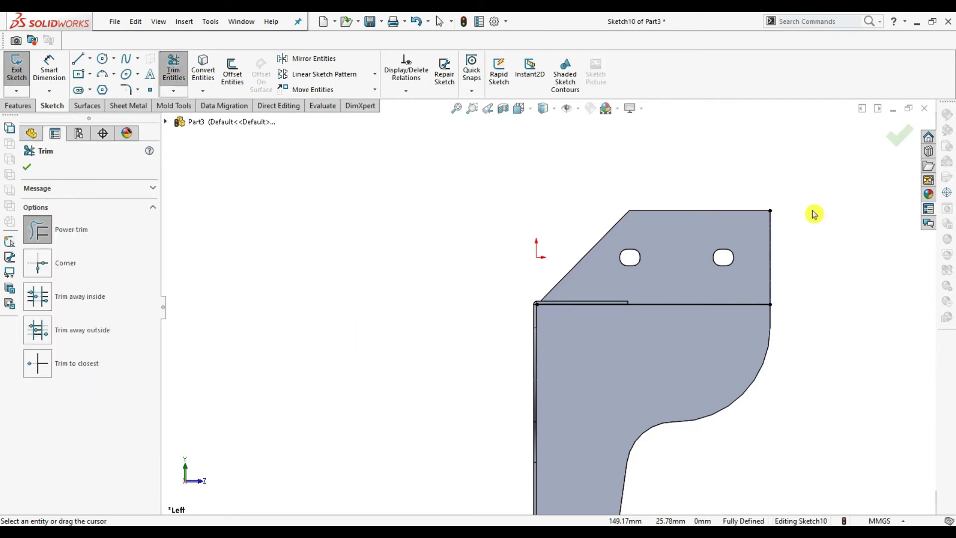
left_click(19, 106)
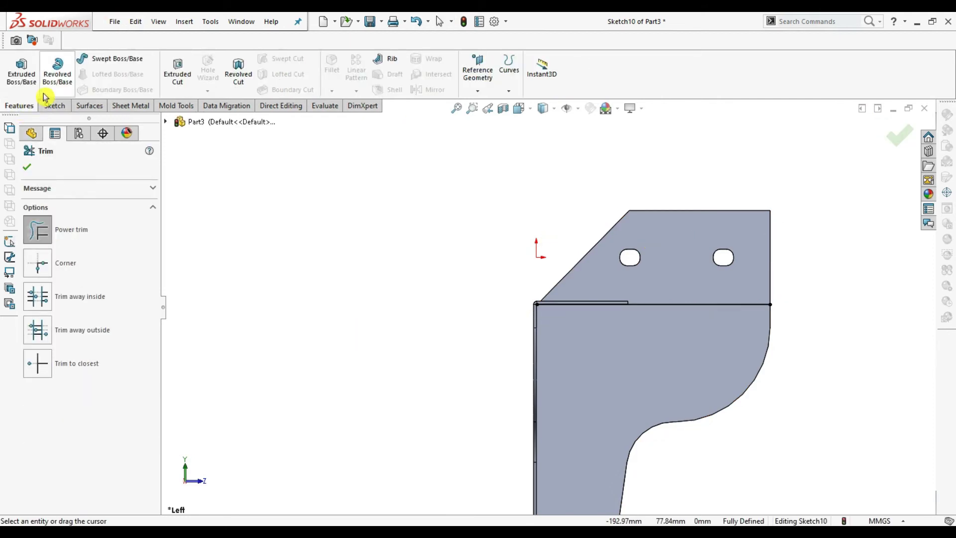
Step: Fold the second holed flange 90° along the new sketch line as Sketched Bend3
left_click(140, 110)
left_click(190, 72)
left_click(658, 333)
middle_click_drag(689, 373, 585, 348)
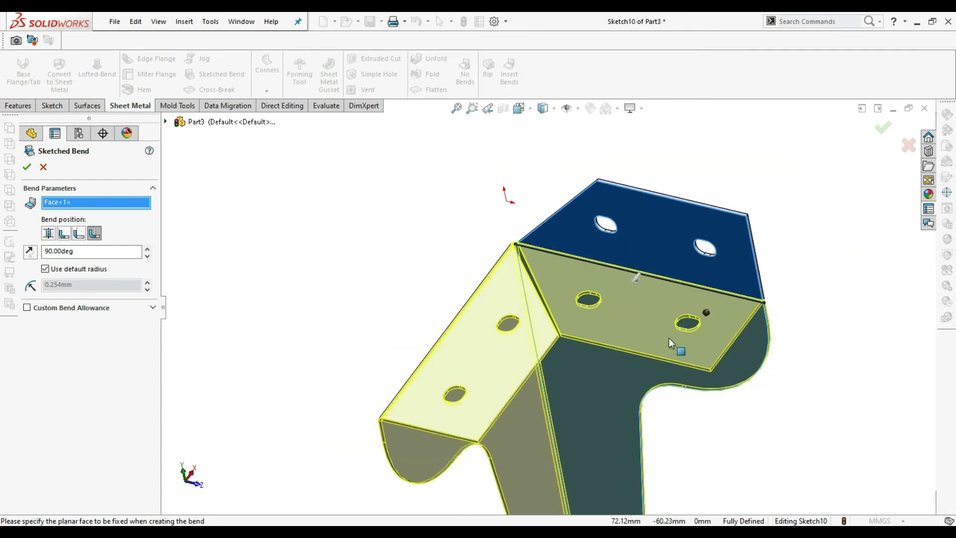
scroll(719, 331, "down", 1)
scroll(718, 332, "down", 1)
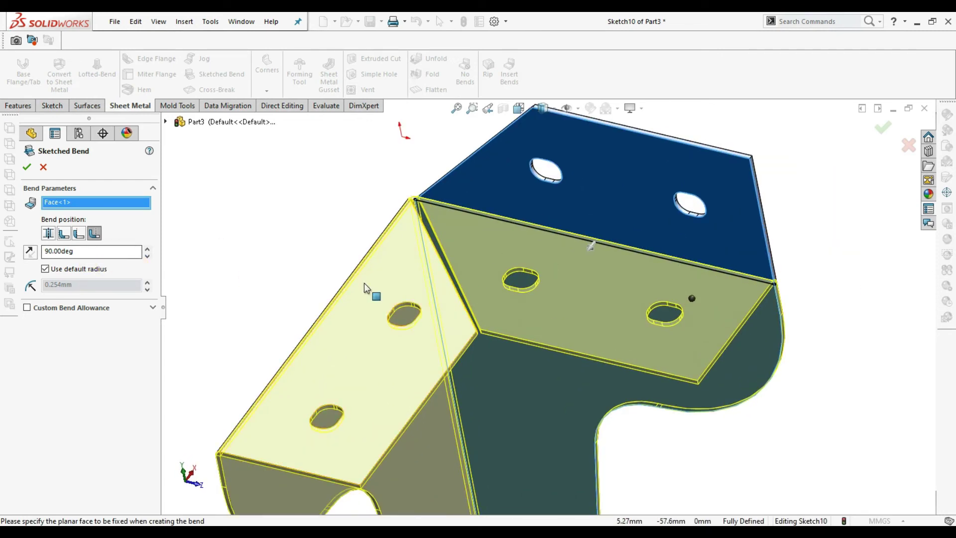
left_click(28, 172)
mouse_move(510, 359)
middle_mouse_down()
mouse_move(534, 444)
mouse_move(553, 335)
mouse_move(566, 442)
mouse_move(512, 335)
mouse_move(320, 369)
mouse_move(305, 420)
mouse_move(491, 327)
mouse_move(607, 349)
mouse_move(666, 420)
middle_mouse_up()
Step: Drag polished steel from the Metal appearances onto the leg
key("f")
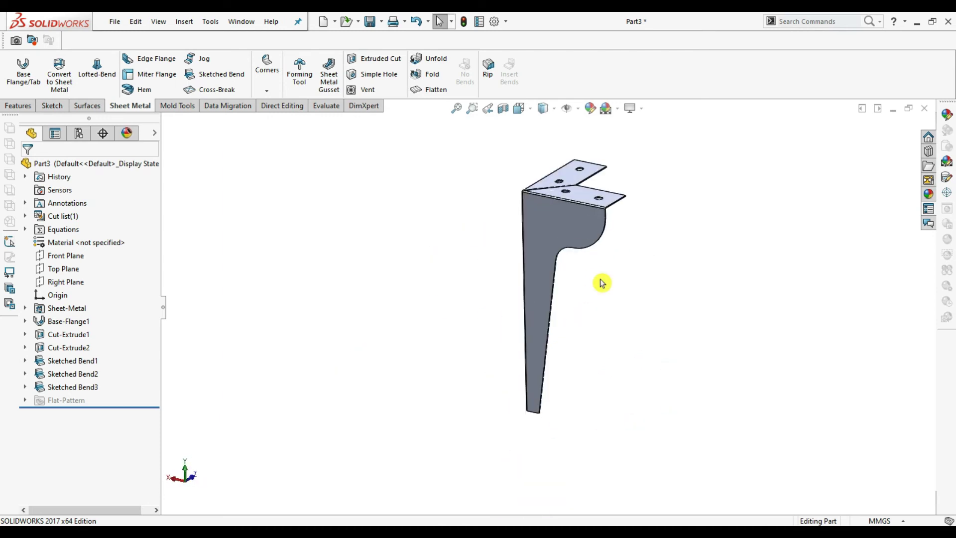
mouse_move(348, 353)
middle_mouse_down()
mouse_move(557, 369)
mouse_move(403, 459)
mouse_move(301, 450)
mouse_move(667, 209)
mouse_move(495, 264)
mouse_move(292, 267)
mouse_move(775, 230)
mouse_move(627, 346)
mouse_move(483, 376)
mouse_move(326, 382)
mouse_move(214, 359)
mouse_move(487, 288)
mouse_move(273, 346)
mouse_move(598, 223)
middle_mouse_up()
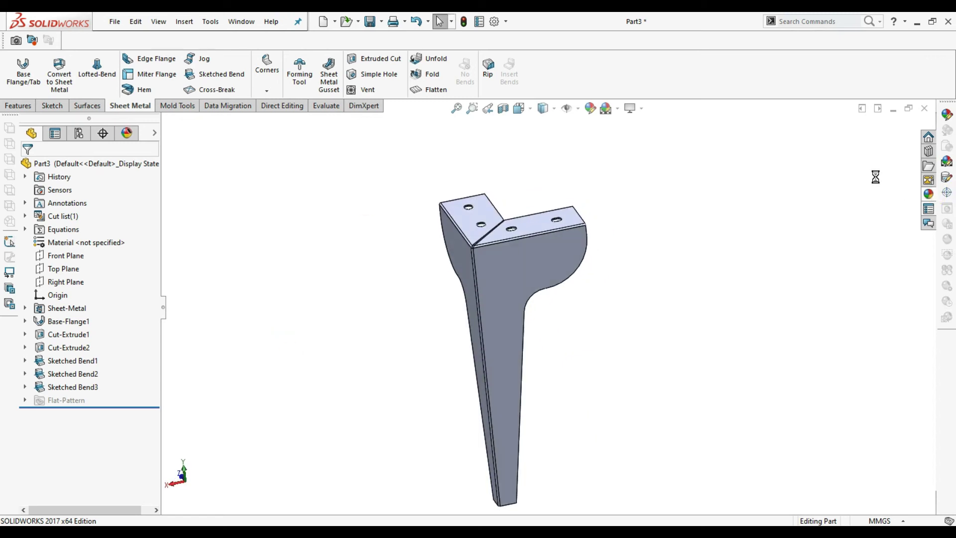
left_click(743, 144)
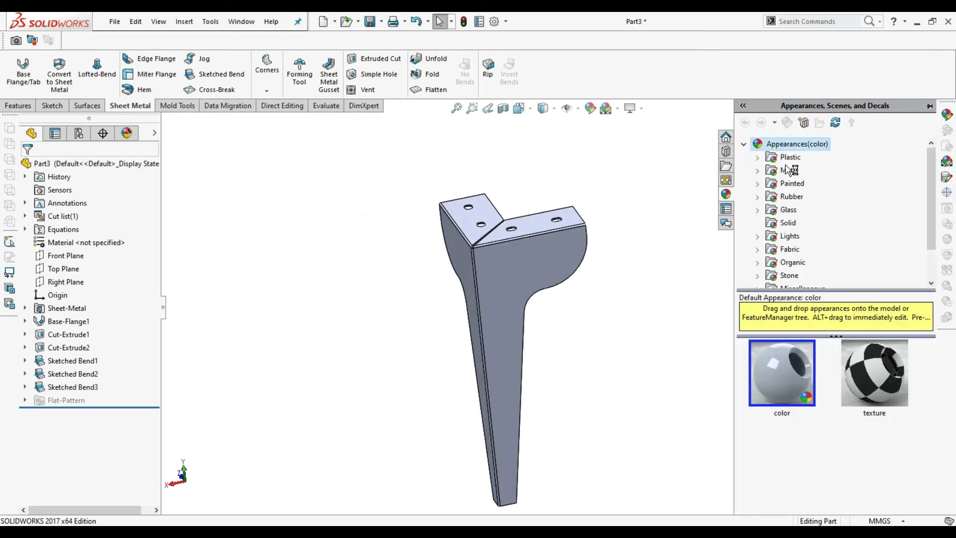
left_click(763, 175)
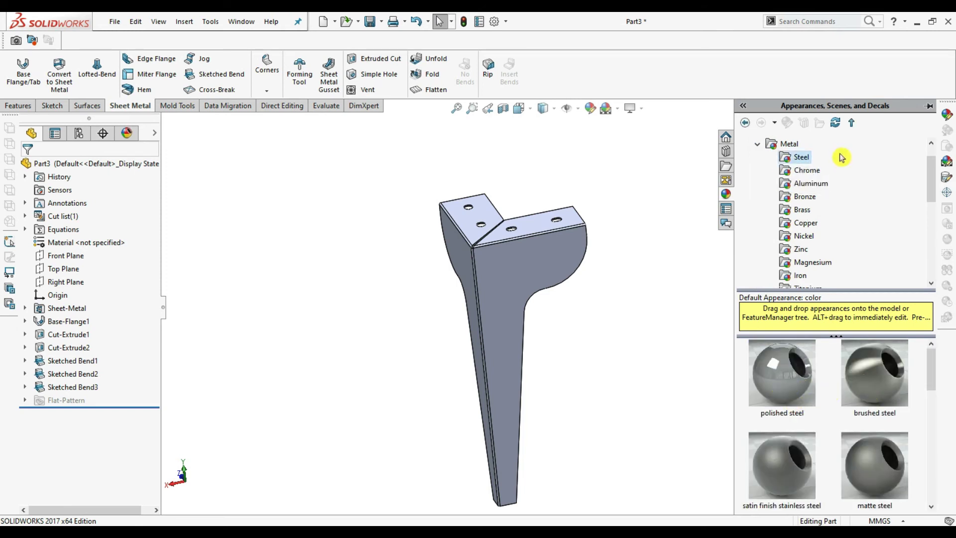
left_click_drag(782, 373, 535, 287)
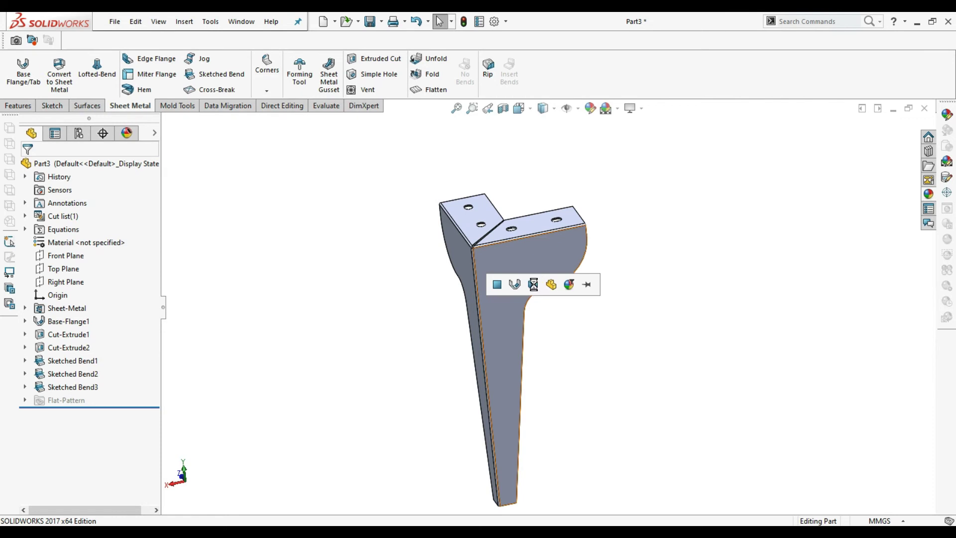
left_click(534, 287)
Step: Reapply polished steel to the entire leg body and inspect the top flange holes
left_click(930, 196)
left_click_drag(782, 378, 498, 277)
left_click(511, 265)
mouse_move(341, 417)
middle_mouse_down()
mouse_move(467, 373)
mouse_move(566, 417)
mouse_move(661, 521)
mouse_move(274, 455)
mouse_move(9, 447)
mouse_move(617, 369)
mouse_move(386, 425)
middle_mouse_up()
left_click(542, 234)
mouse_move(542, 233)
middle_mouse_down()
mouse_move(589, 316)
mouse_move(573, 326)
mouse_move(669, 331)
mouse_move(764, 278)
mouse_move(790, 309)
mouse_move(551, 321)
mouse_move(562, 321)
mouse_move(581, 284)
mouse_move(518, 332)
mouse_move(537, 366)
mouse_move(304, 392)
middle_mouse_up()
mouse_move(181, 398)
middle_mouse_down()
mouse_move(91, 380)
mouse_move(491, 346)
mouse_move(490, 396)
middle_mouse_up()
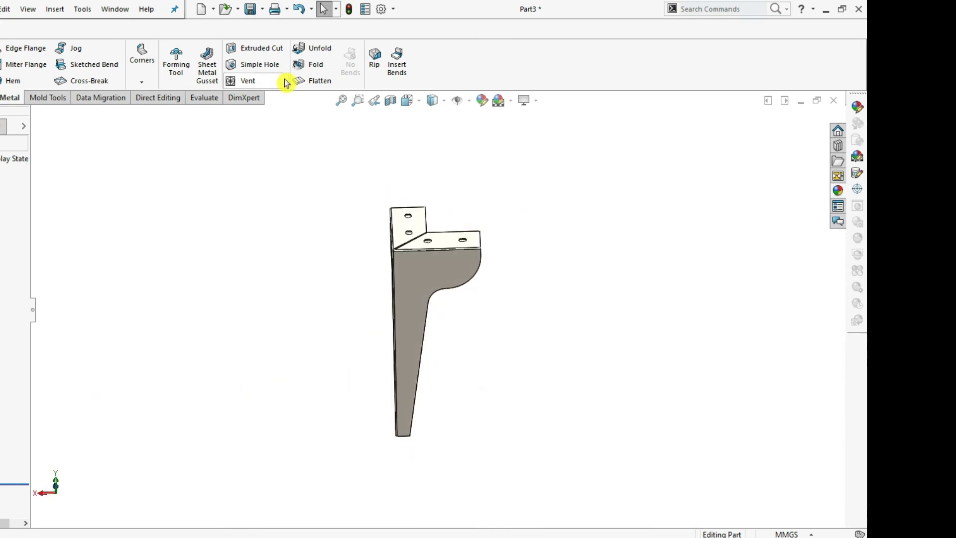
left_click(311, 82)
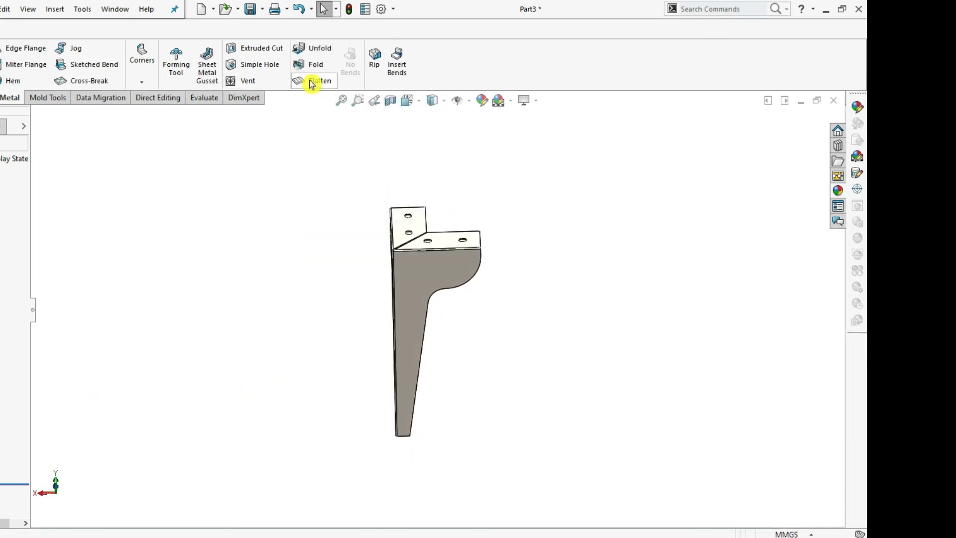
mouse_move(455, 334)
middle_mouse_down()
mouse_move(466, 320)
mouse_move(448, 309)
middle_mouse_up()
left_click(319, 82)
mouse_move(318, 94)
middle_mouse_down()
mouse_move(390, 196)
mouse_move(334, 265)
middle_mouse_up()
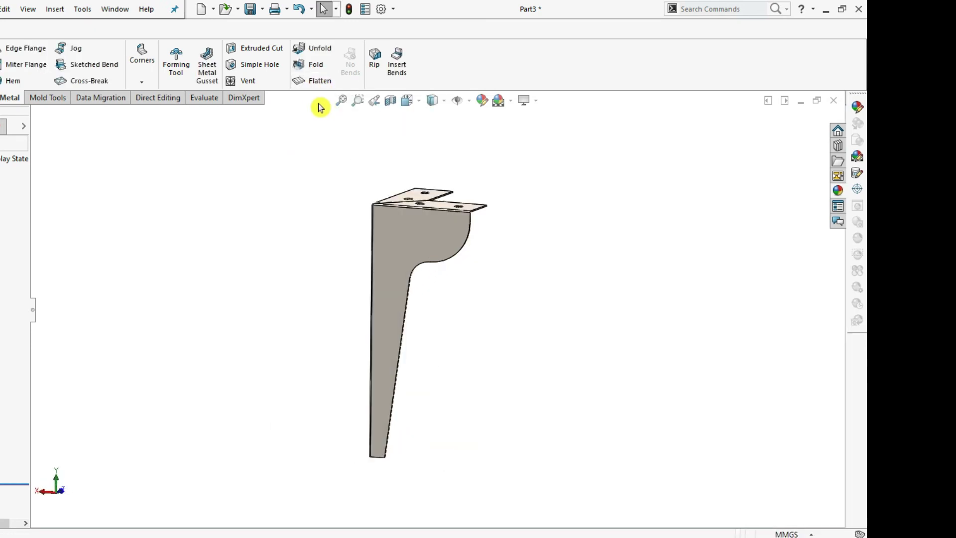
left_click(316, 82)
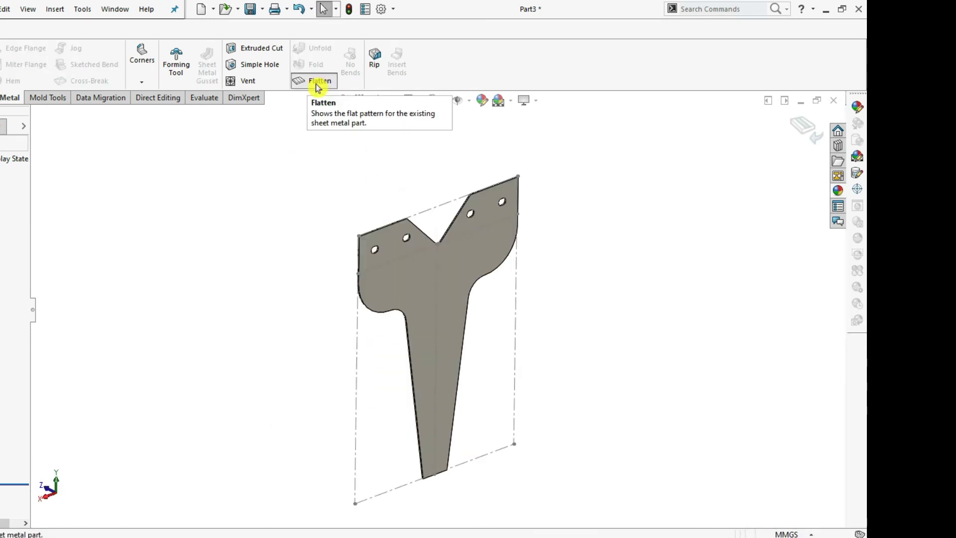
left_click(317, 86)
left_click(316, 82)
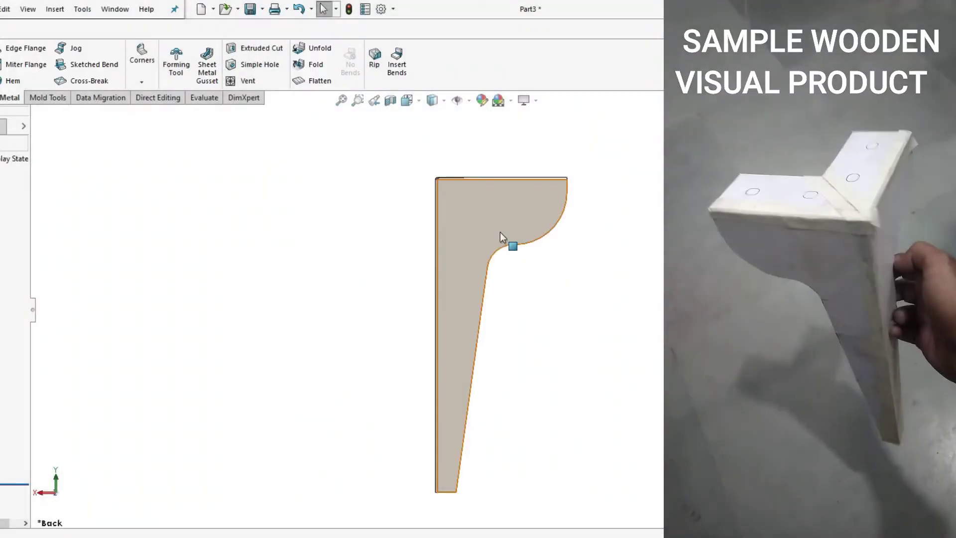
left_click(321, 80)
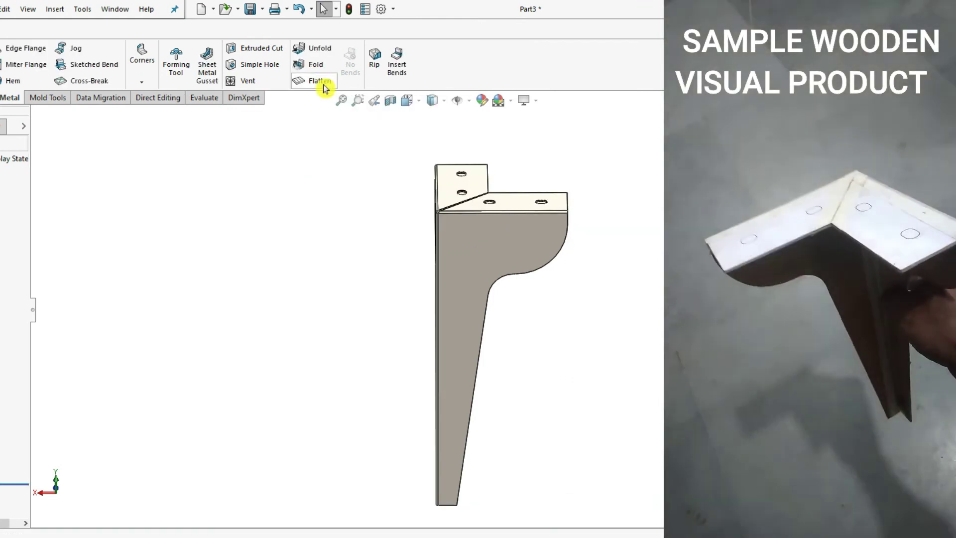
mouse_move(428, 299)
middle_mouse_down()
mouse_move(444, 342)
mouse_move(301, 464)
mouse_move(376, 331)
mouse_move(541, 384)
middle_mouse_up()
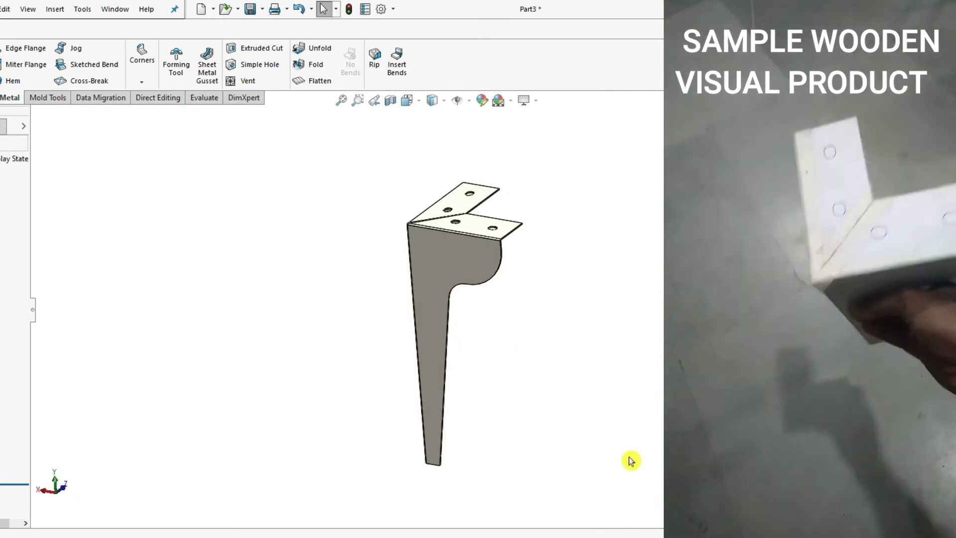
scroll(558, 306, "up", 3)
key("f")
mouse_move(72, 310)
middle_mouse_down()
mouse_move(320, 274)
mouse_move(427, 306)
mouse_move(376, 316)
mouse_move(366, 294)
mouse_move(501, 387)
mouse_move(390, 200)
middle_mouse_up()
mouse_move(365, 327)
middle_mouse_down()
mouse_move(378, 318)
mouse_move(239, 320)
mouse_move(284, 290)
mouse_move(439, 284)
mouse_move(534, 343)
mouse_move(90, 297)
mouse_move(192, 302)
middle_mouse_up()
scroll(408, 331, "down", 2)
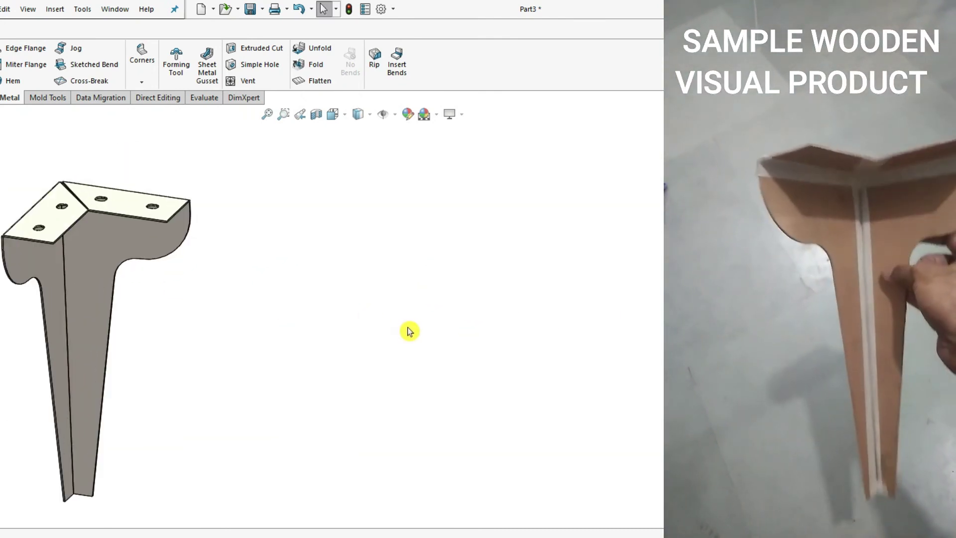
scroll(395, 322, "down", 2)
scroll(513, 349, "up", 4)
scroll(420, 321, "down", 3)
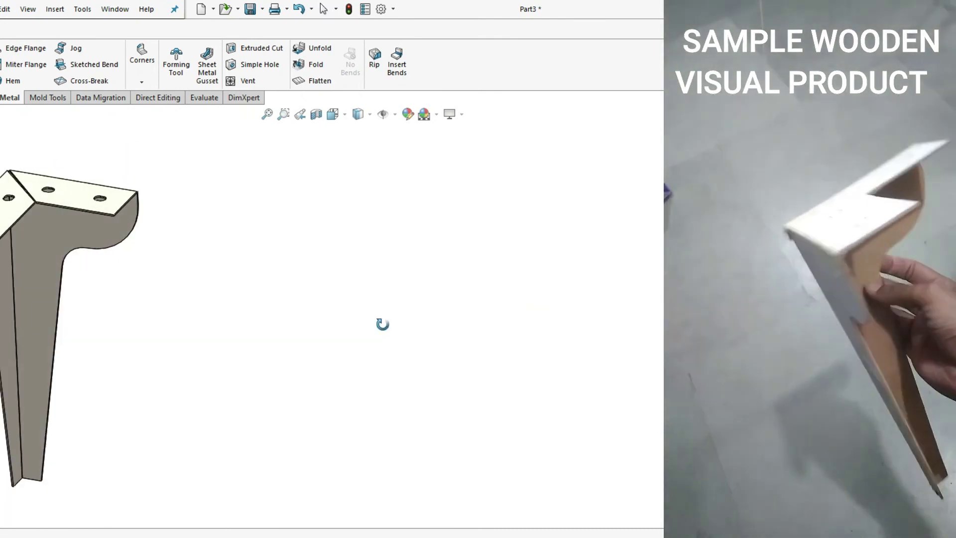
middle_click_drag(383, 324, 384, 330)
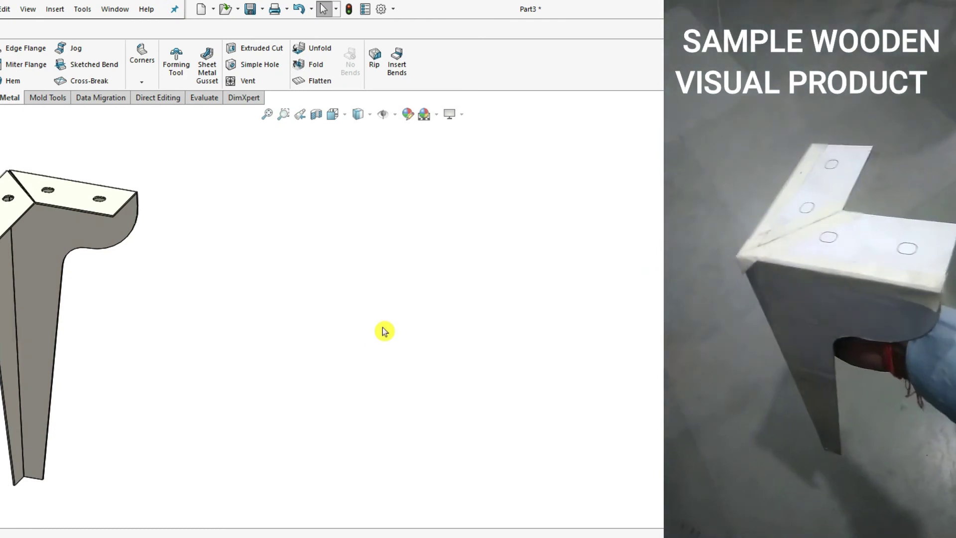